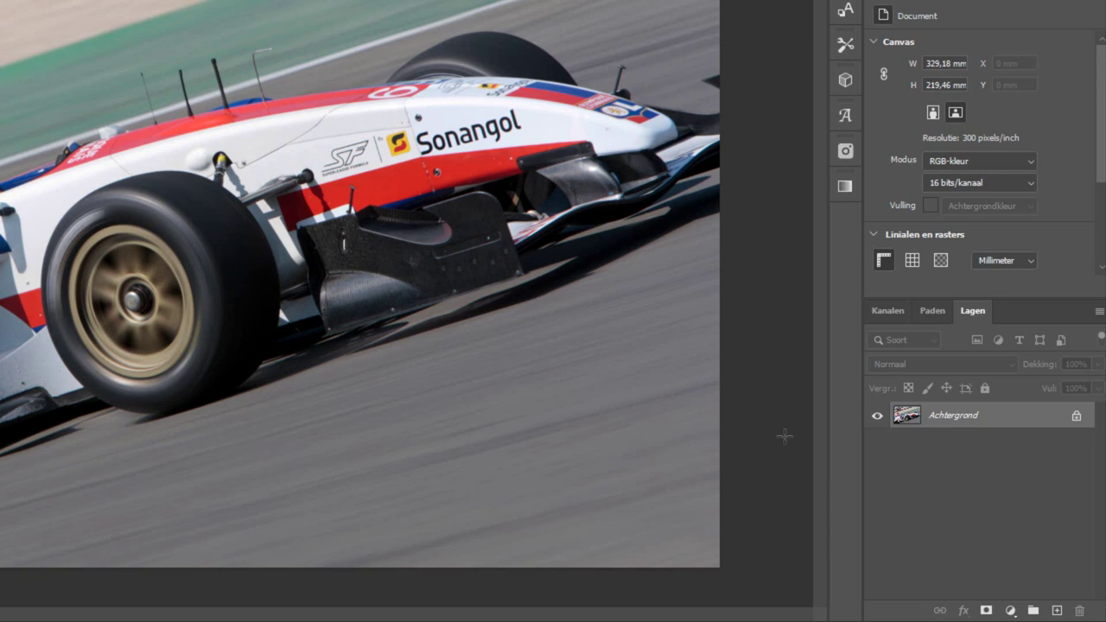
# Convert the Achtergrond layer into a smart object, named Laag 0.
pyautogui.rightClick(987, 419)
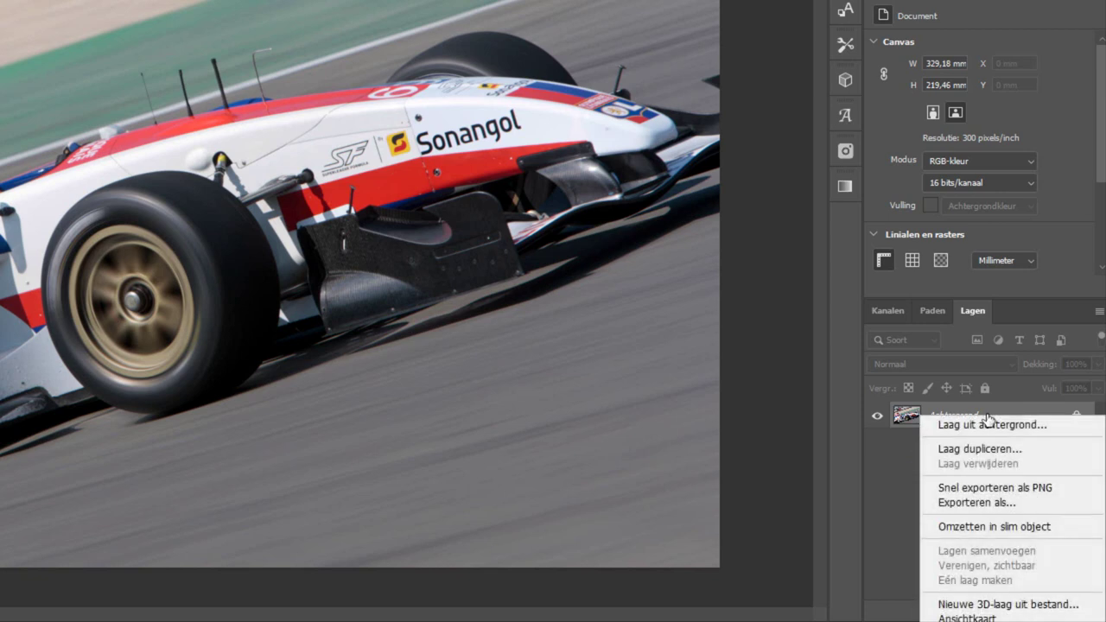
pyautogui.click(980, 528)
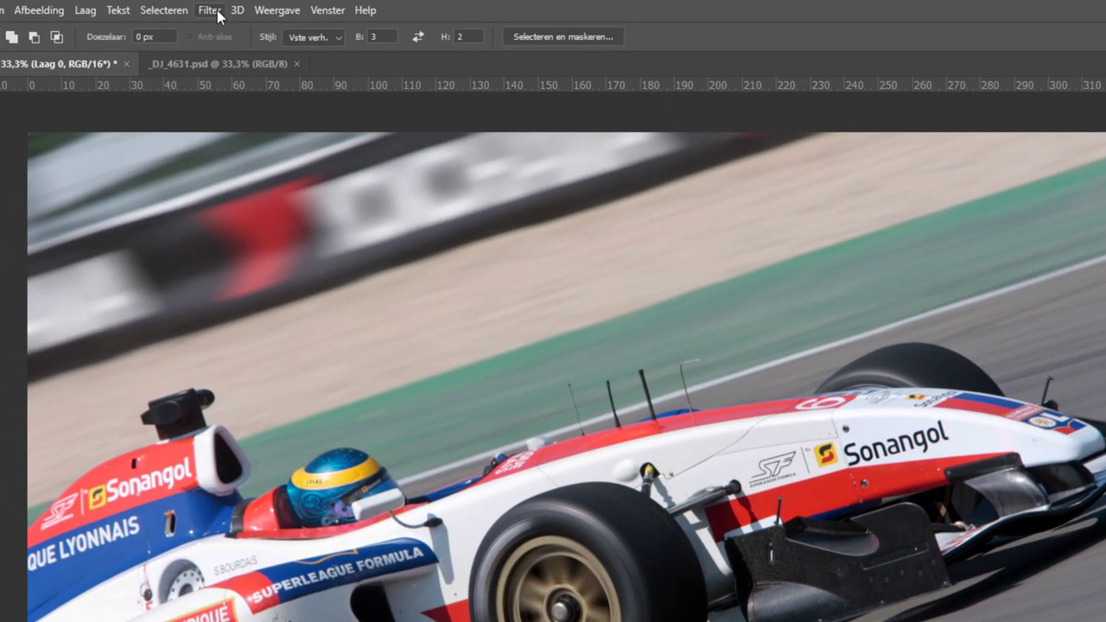
# Apply a Mezzotint smart filter of type Normale vegen to the car photo.
pyautogui.click(220, 16)
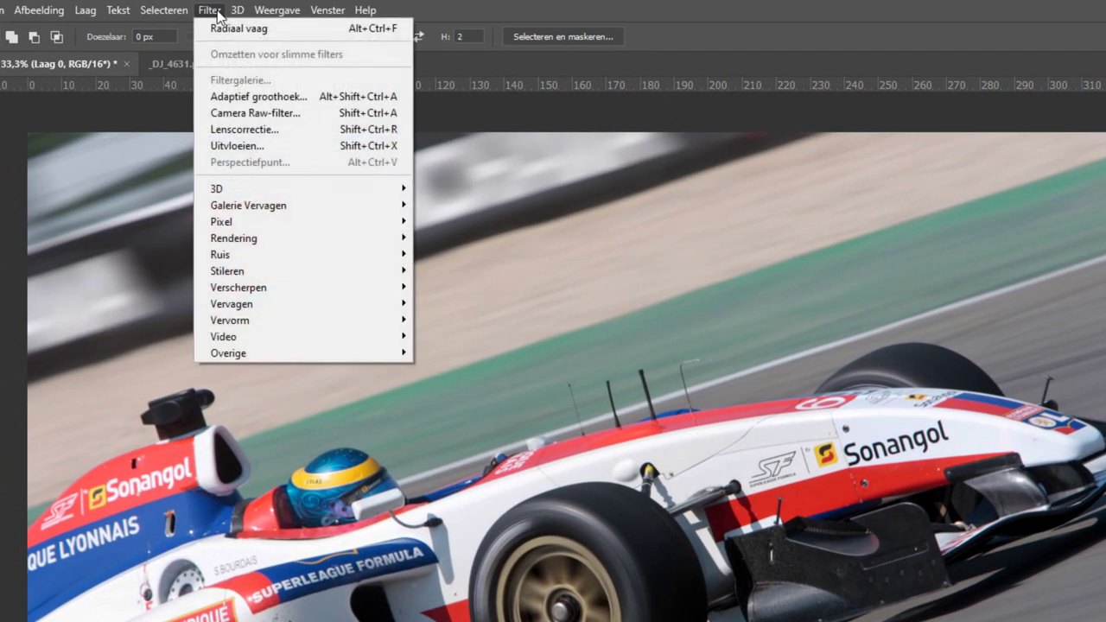
pyautogui.moveTo(259, 221)
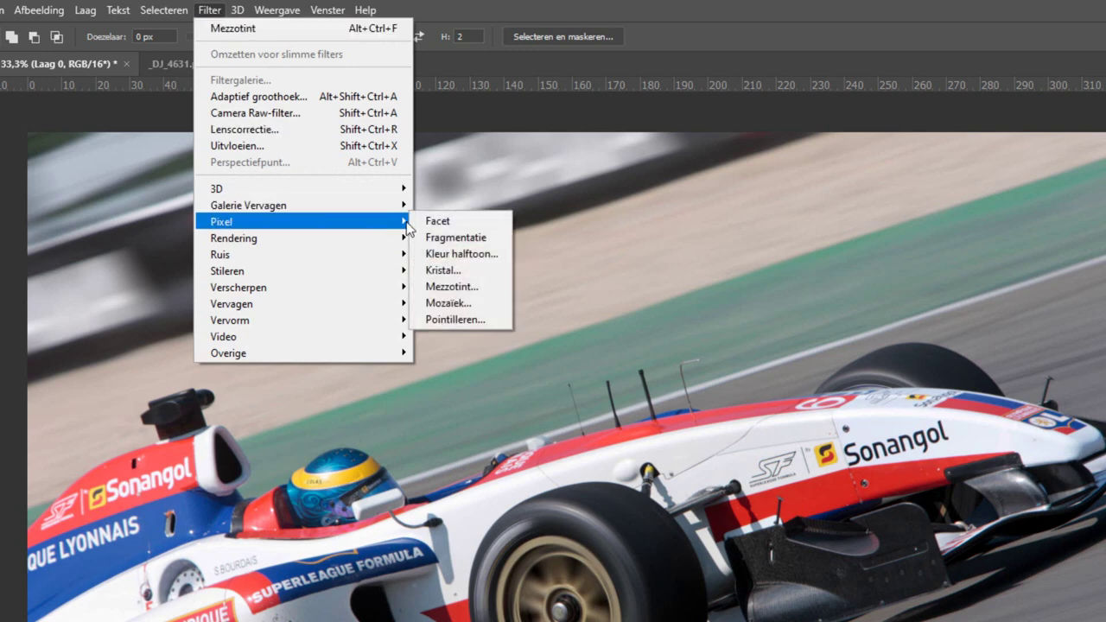
pyautogui.click(473, 292)
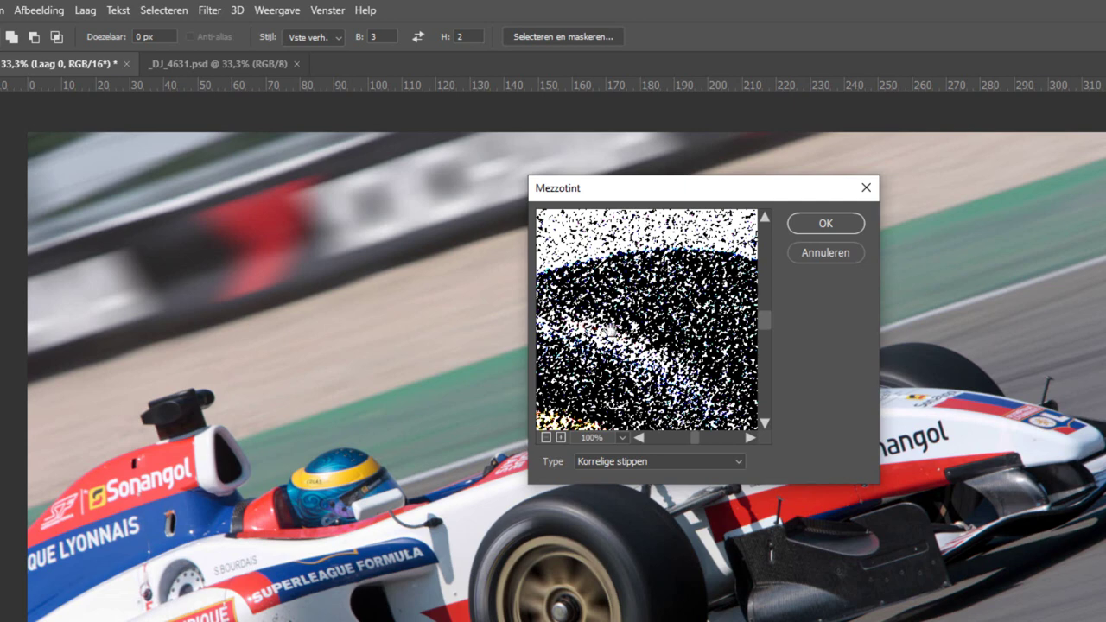
pyautogui.click(650, 464)
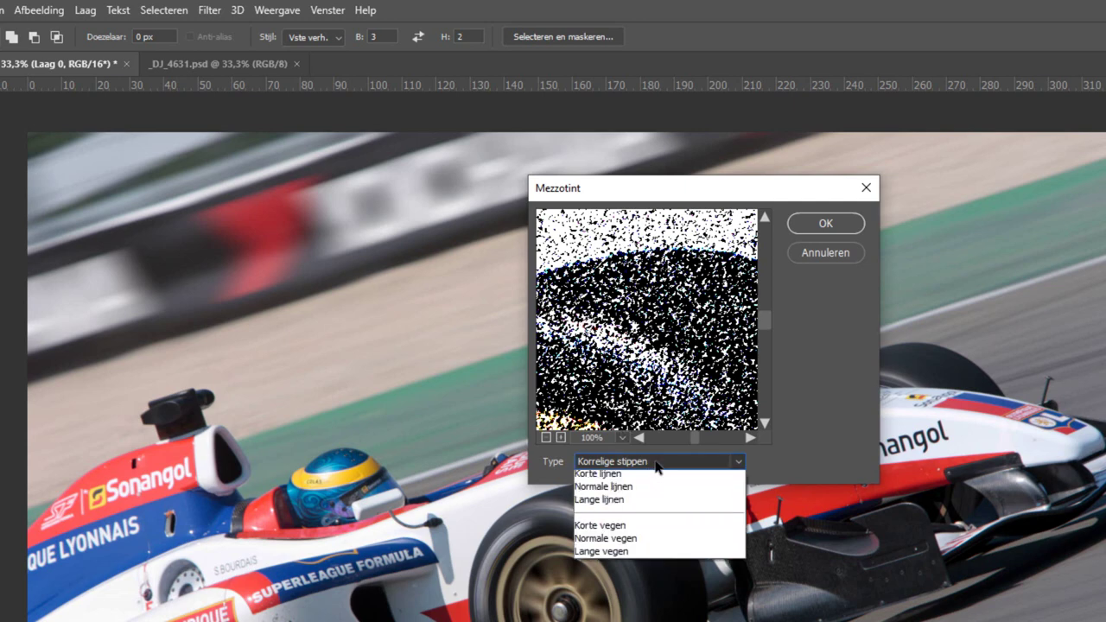
pyautogui.click(657, 608)
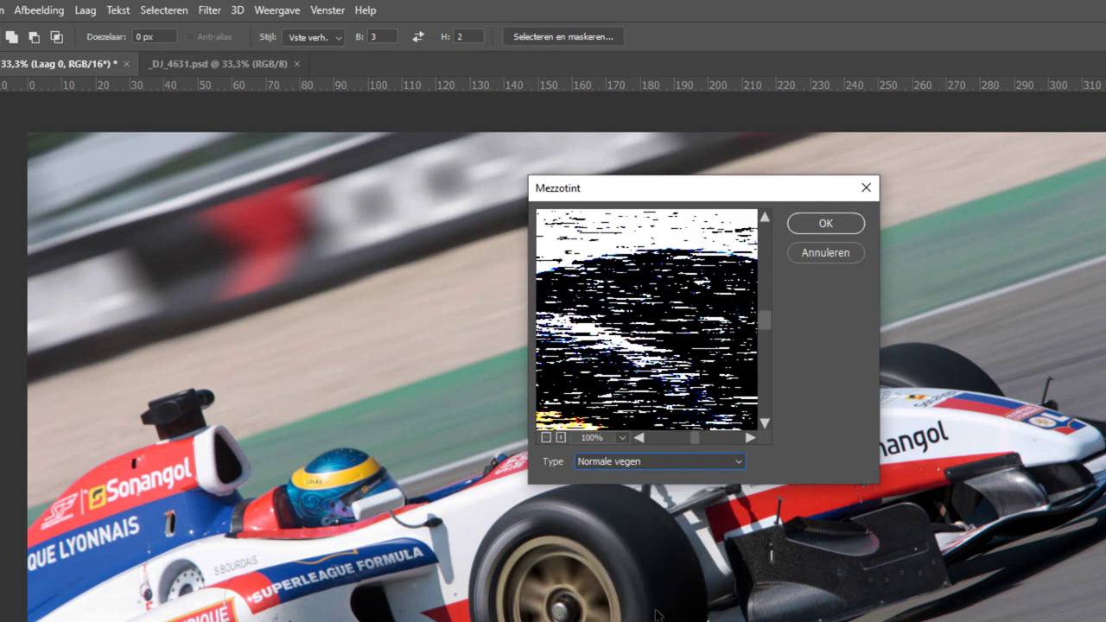
pyautogui.moveTo(653, 367); pyautogui.dragTo(733, 328)
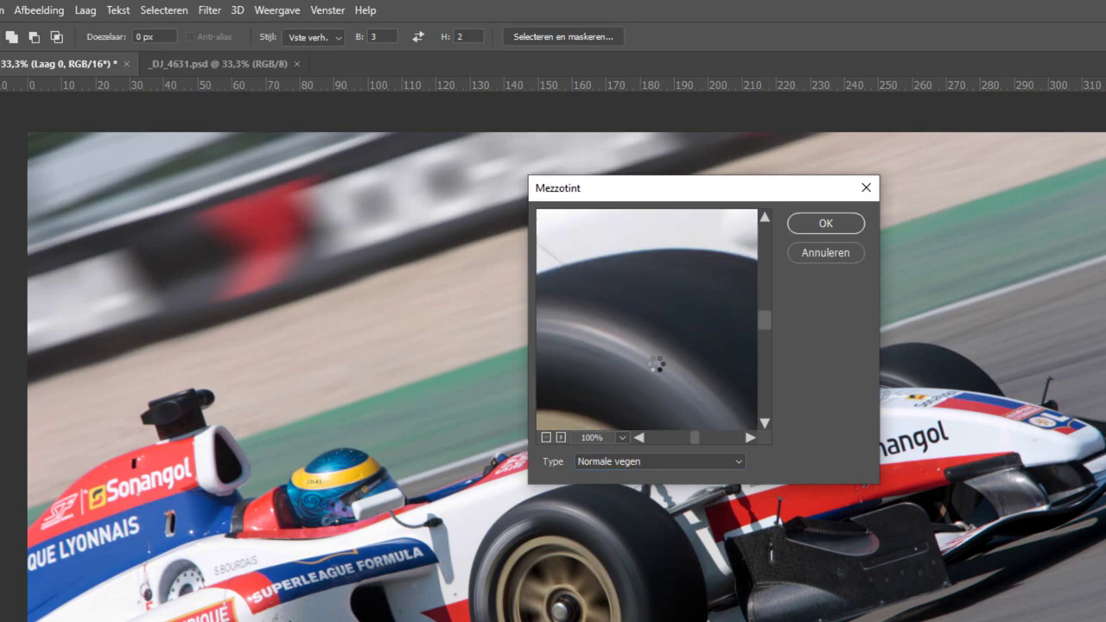
pyautogui.click(819, 222)
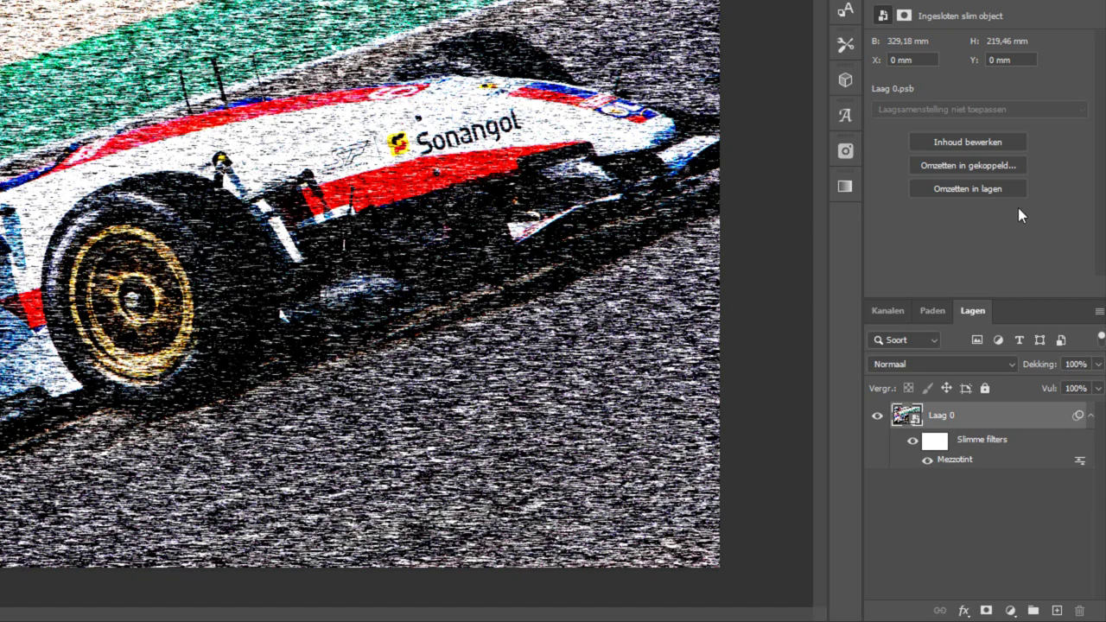
# Switch the Mezzotint smart filter's type from Normale vegen to Lange vegen.
pyautogui.doubleClick(957, 465)
pyautogui.click(449, 368)
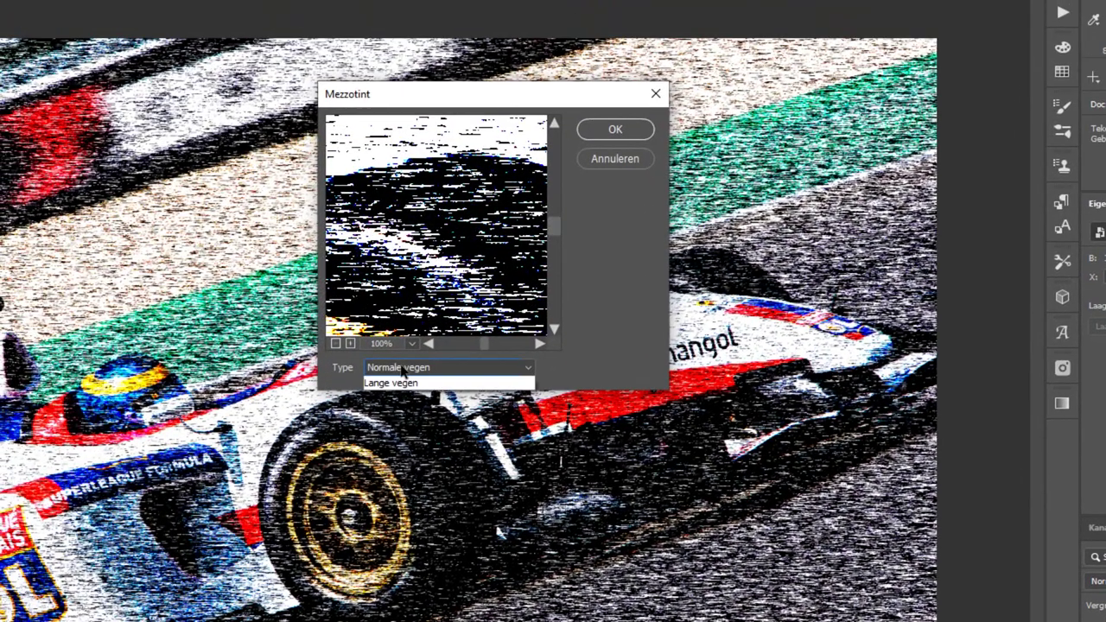
pyautogui.click(409, 528)
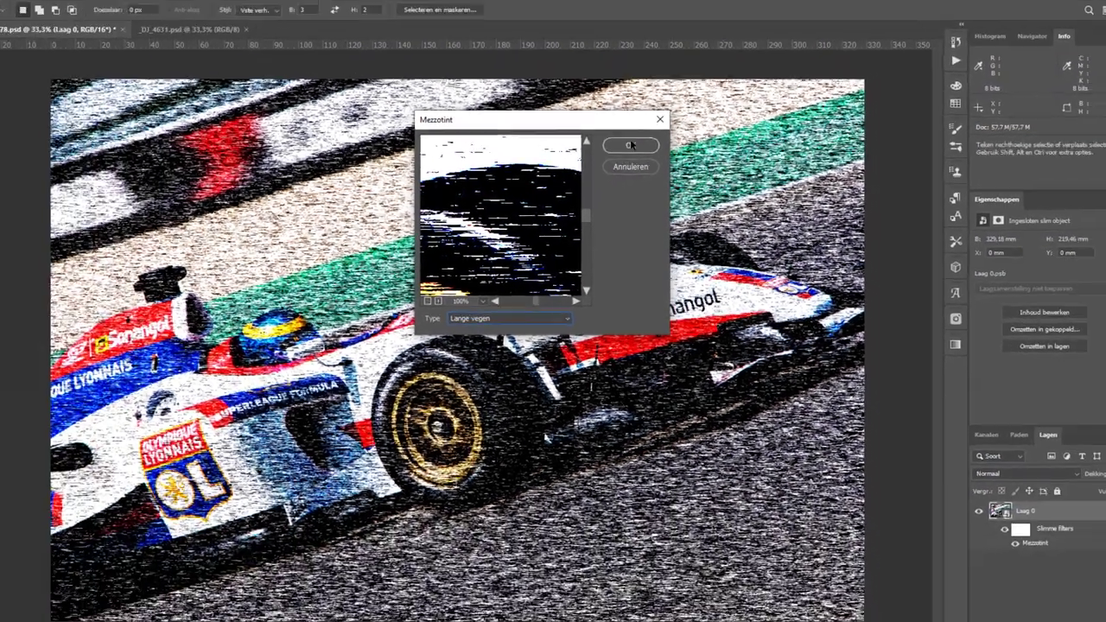
pyautogui.click(615, 129)
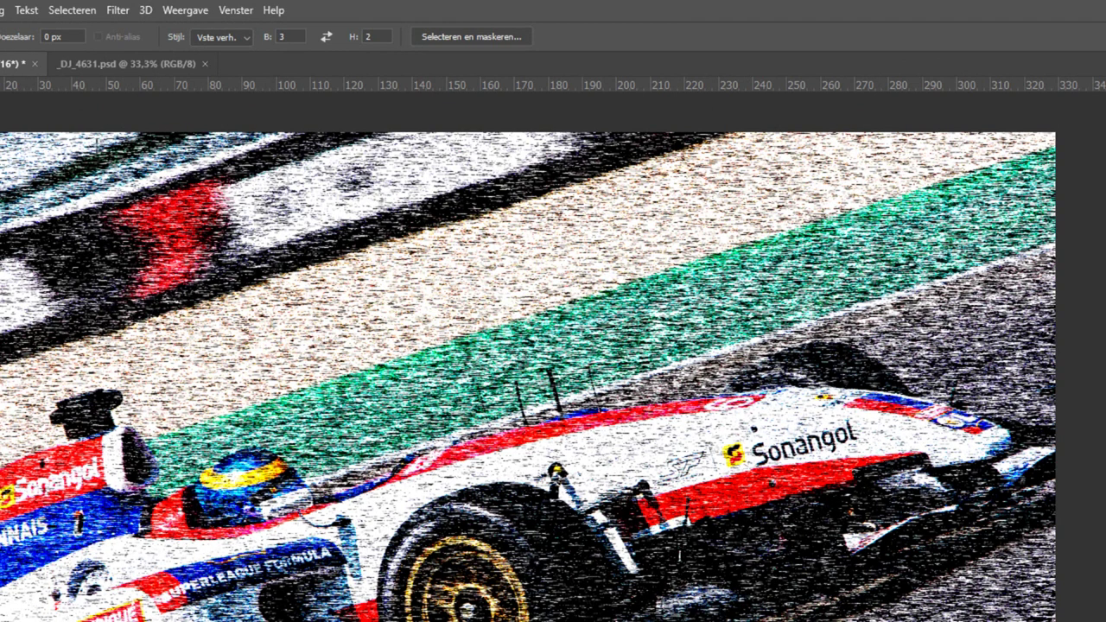
# Apply Radiaal vaag with amount 100, Zoomen method and Best quality.
pyautogui.click(118, 11)
pyautogui.moveTo(140, 305)
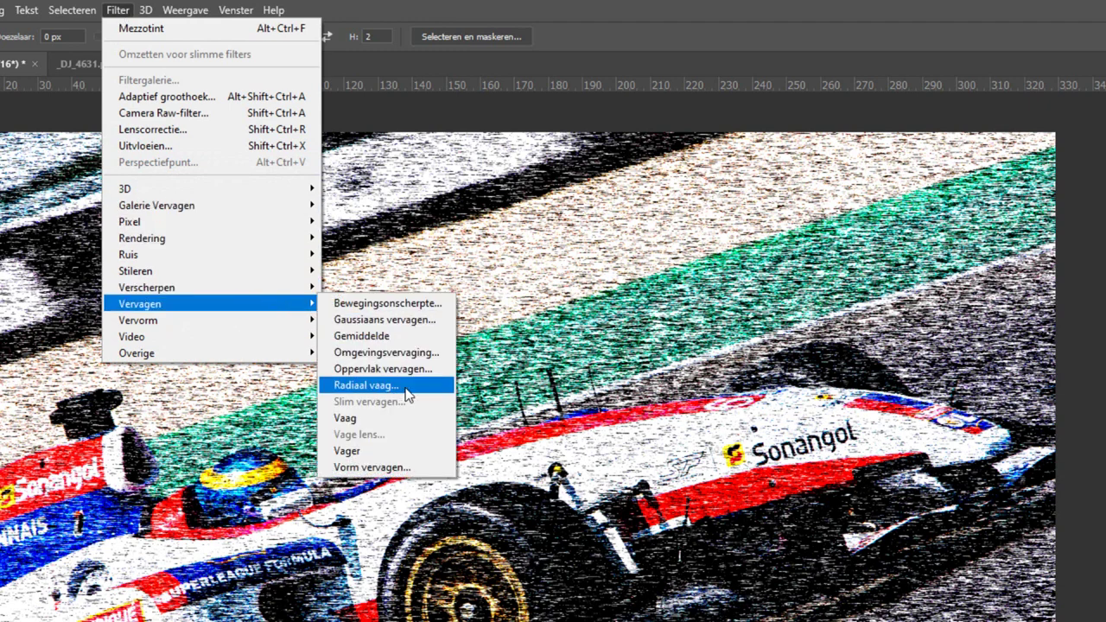
pyautogui.click(409, 395)
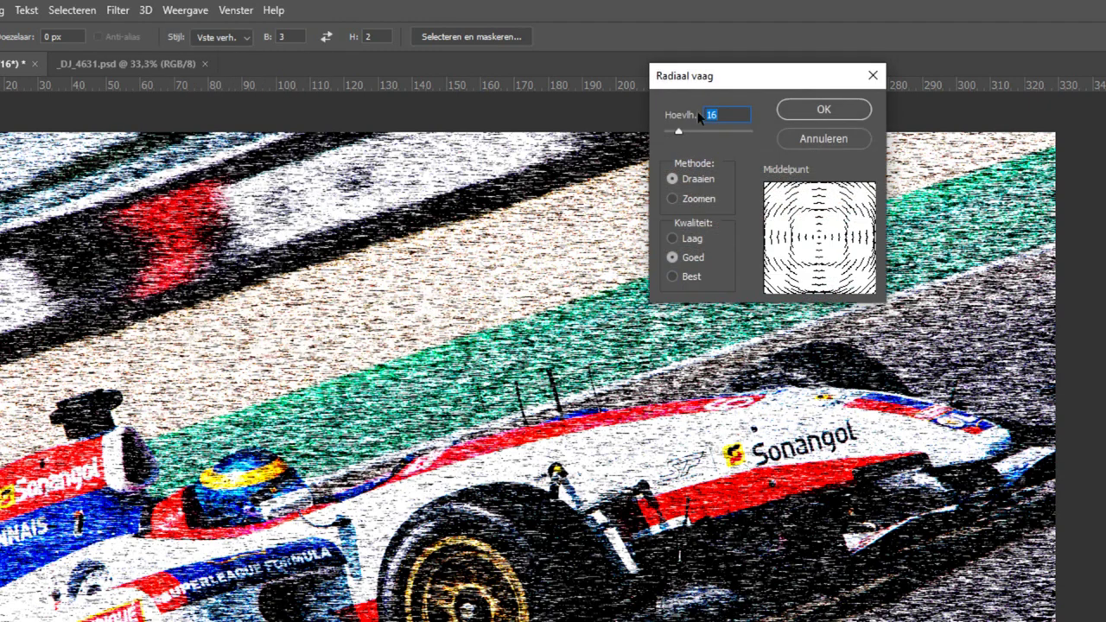
pyautogui.moveTo(704, 131); pyautogui.dragTo(787, 130)
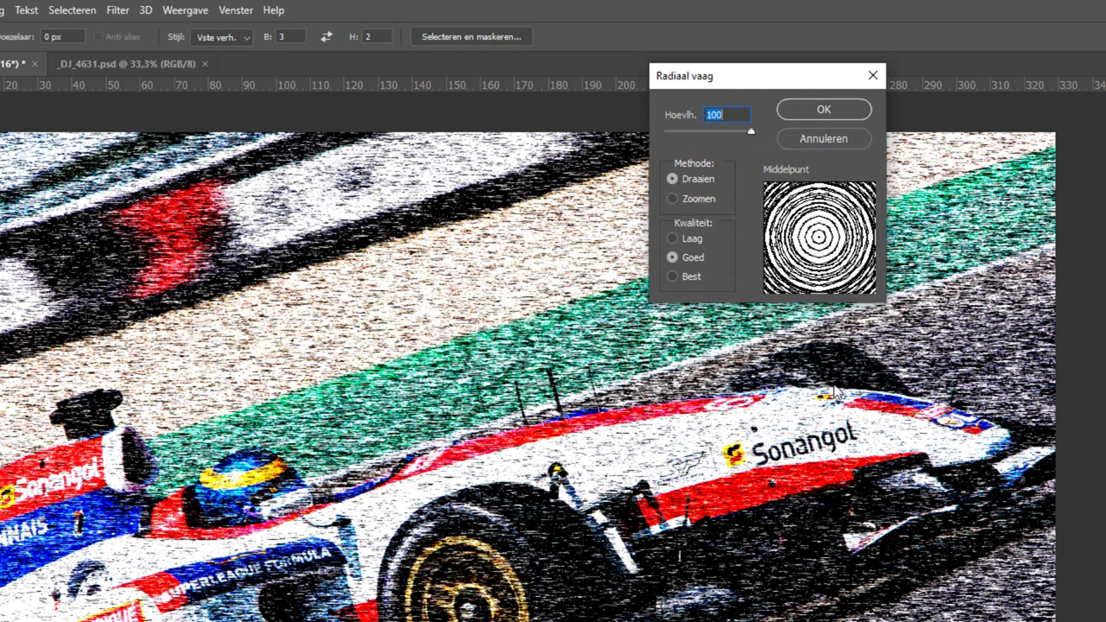
pyautogui.click(682, 202)
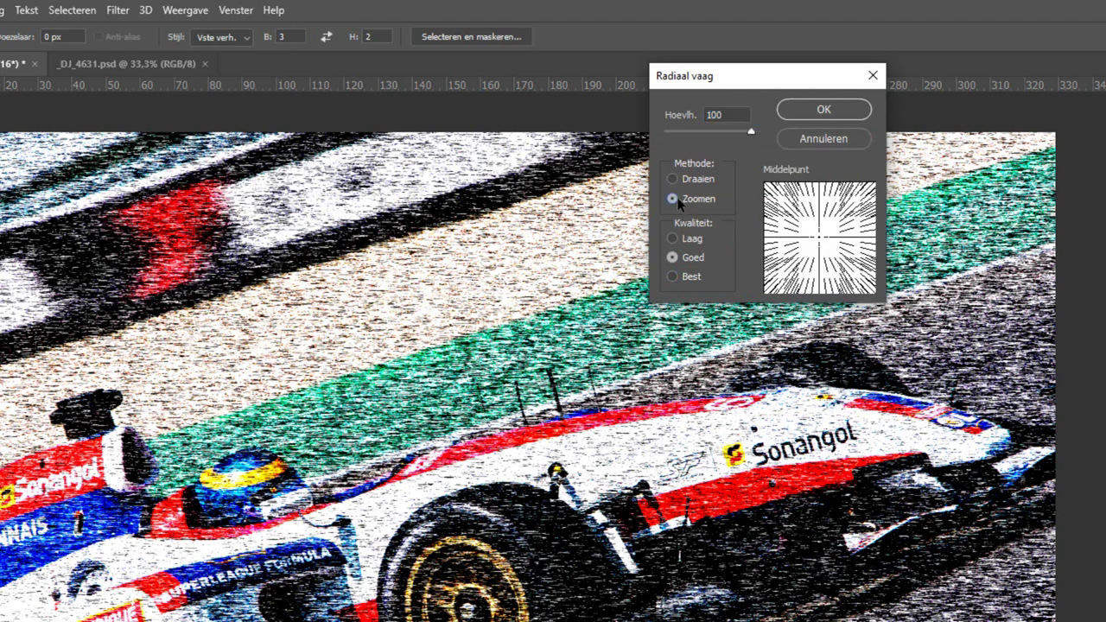
pyautogui.click(679, 277)
pyautogui.click(822, 110)
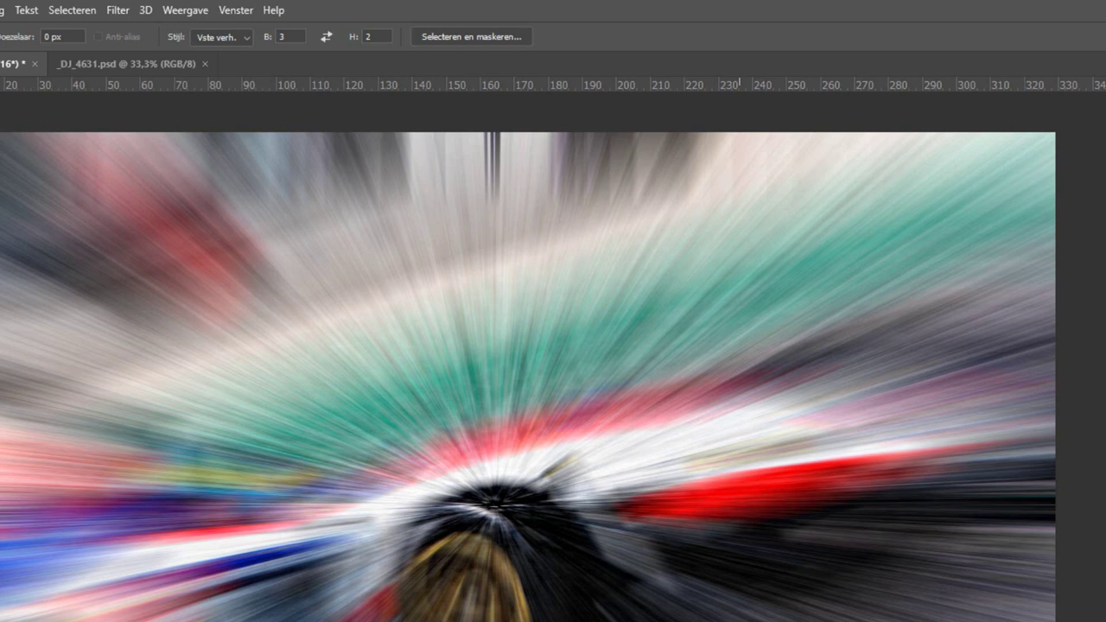
# Stack two more Radiaal vaag zoom passes, for three radial blurs in total.
pyautogui.click(117, 10)
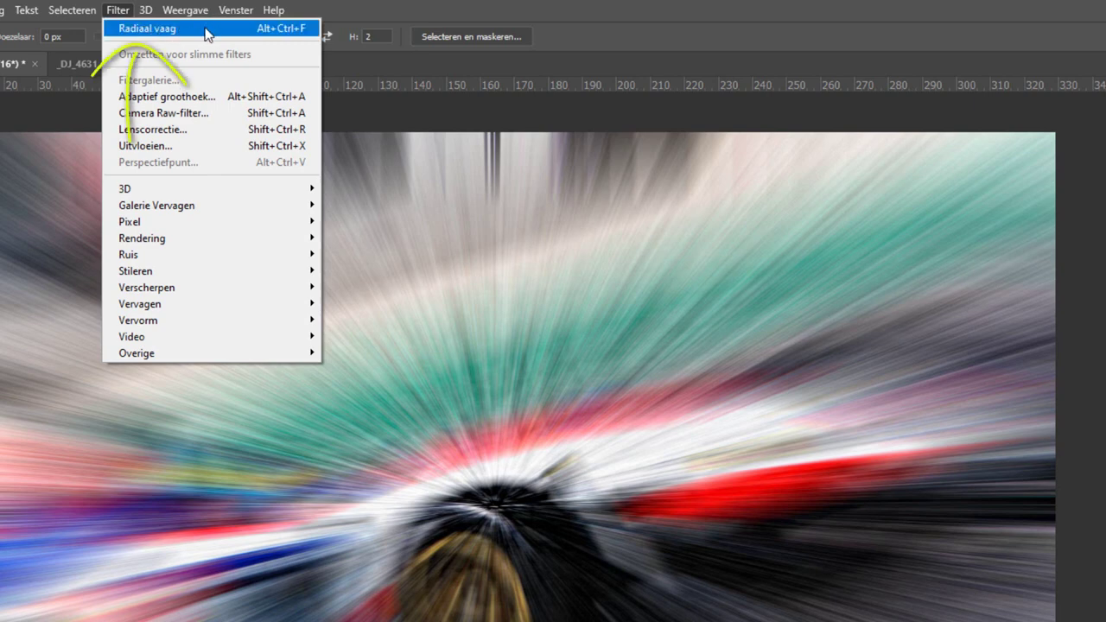
pyautogui.click(206, 31)
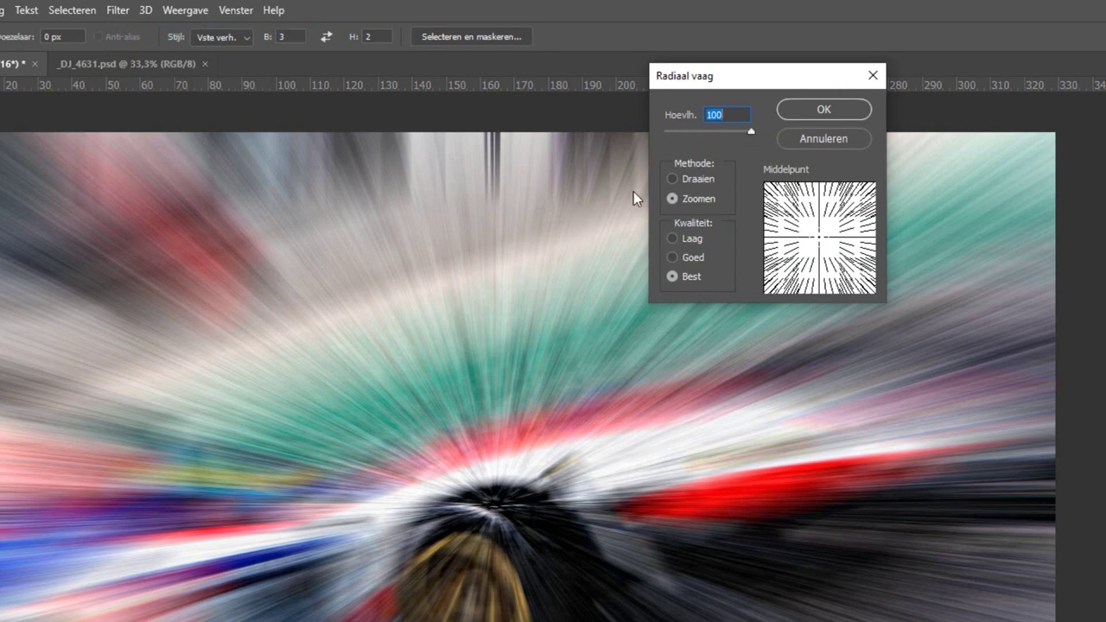
pyautogui.click(840, 112)
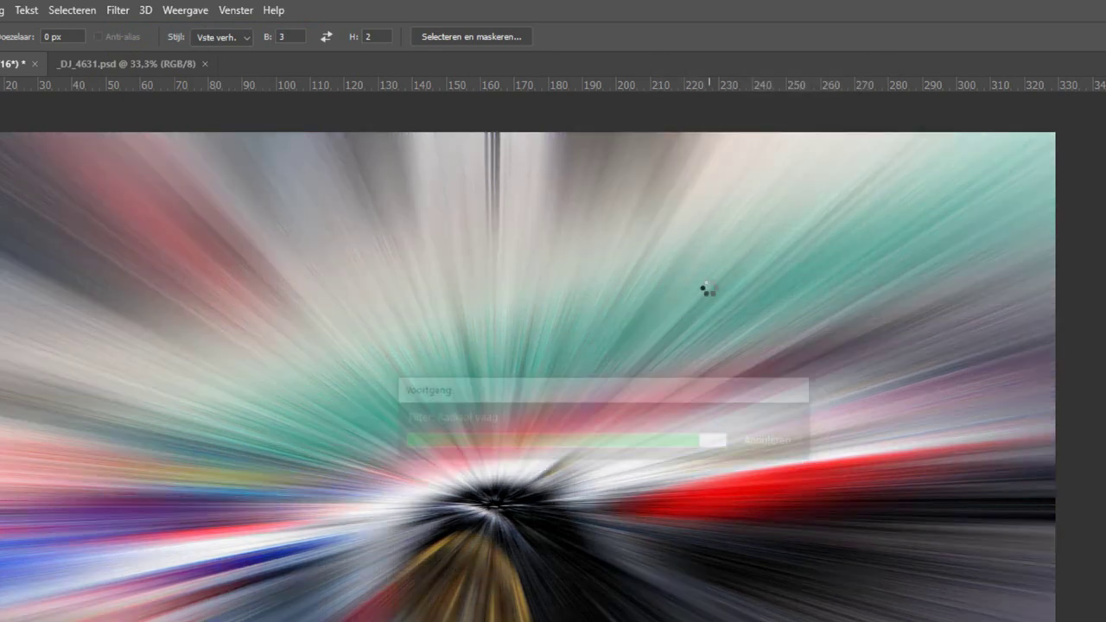
pyautogui.click(119, 12)
pyautogui.click(138, 28)
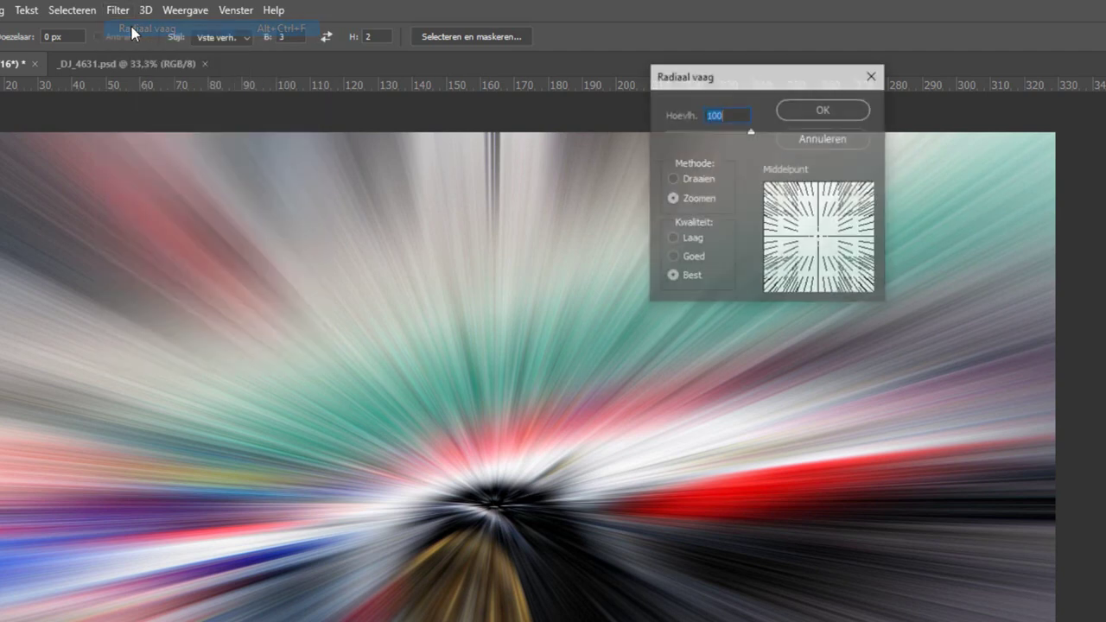
pyautogui.click(868, 112)
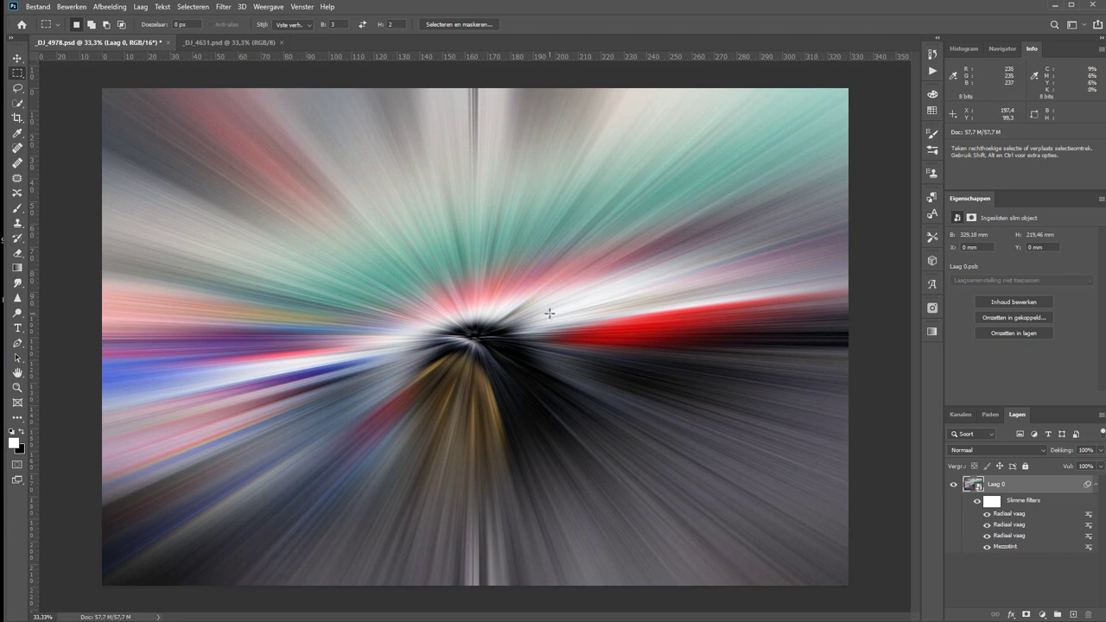
# Add a Kronkel twirl smart filter with a 100° angle.
pyautogui.click(223, 6)
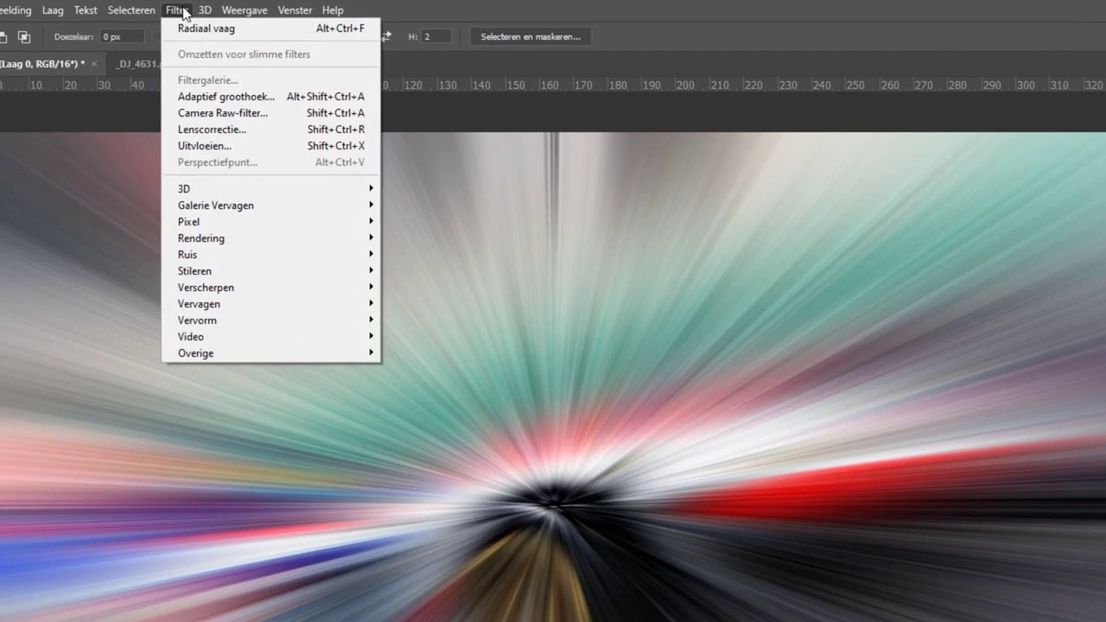
pyautogui.moveTo(225, 320)
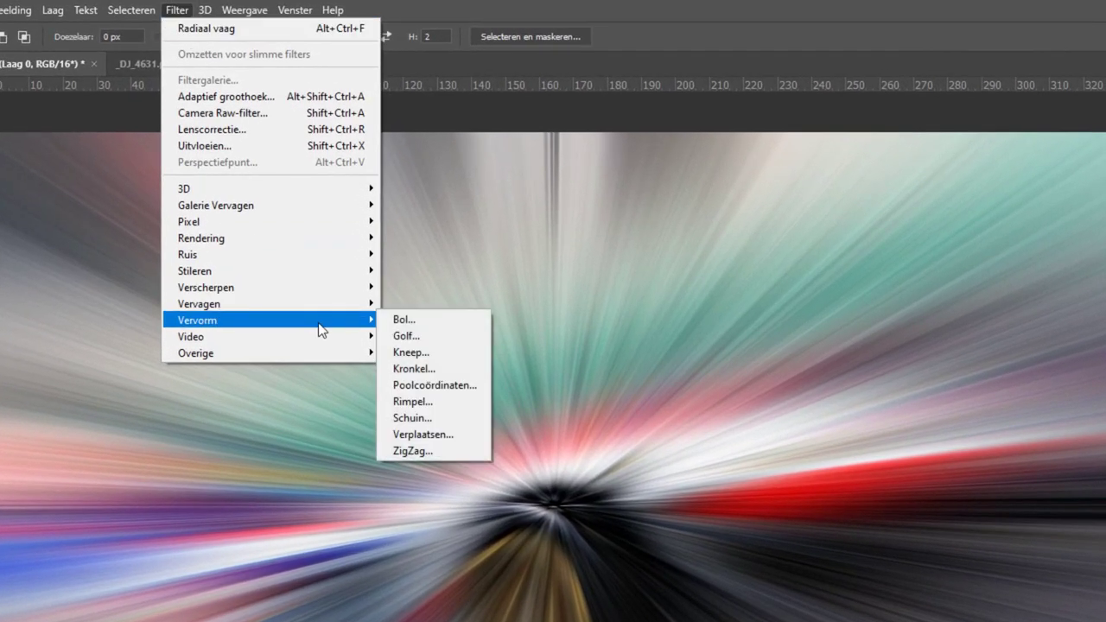
pyautogui.click(428, 367)
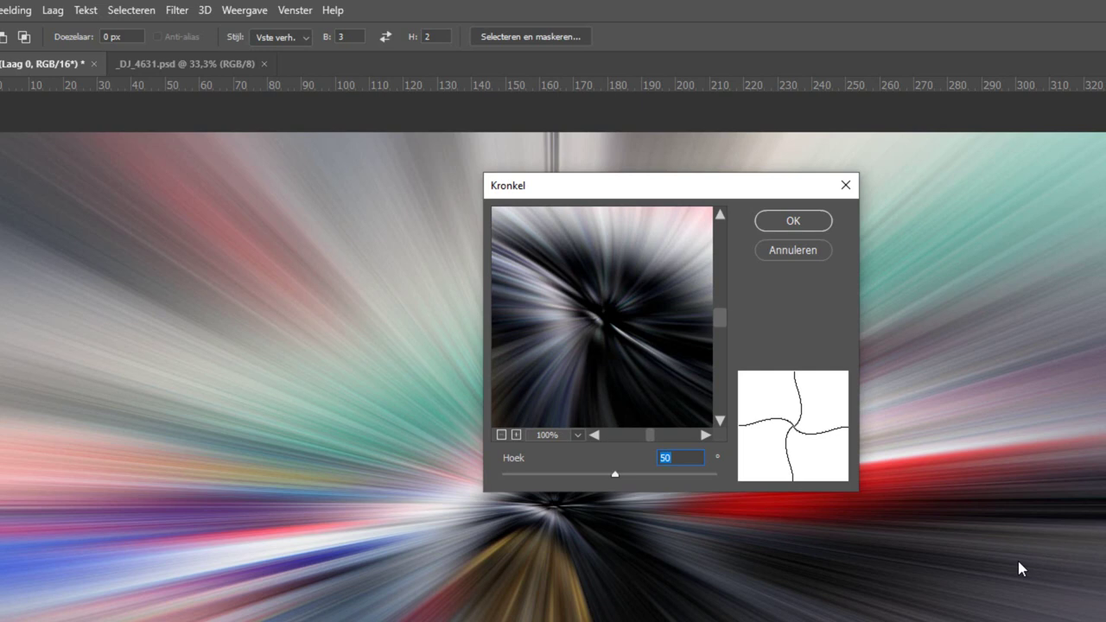
pyautogui.write('100')
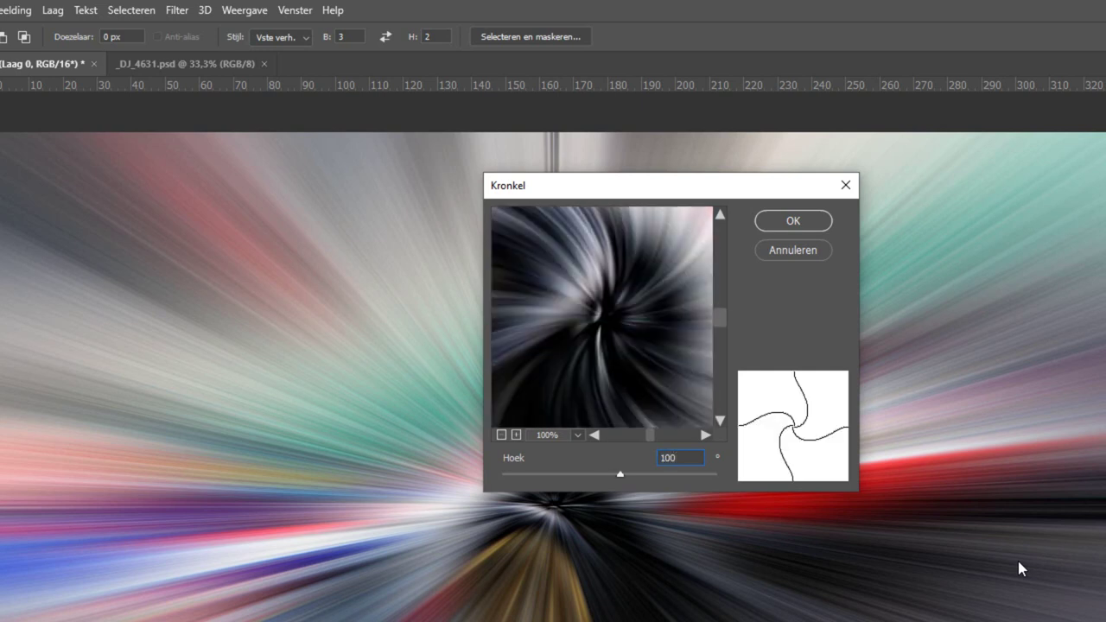
pyautogui.press('Return')
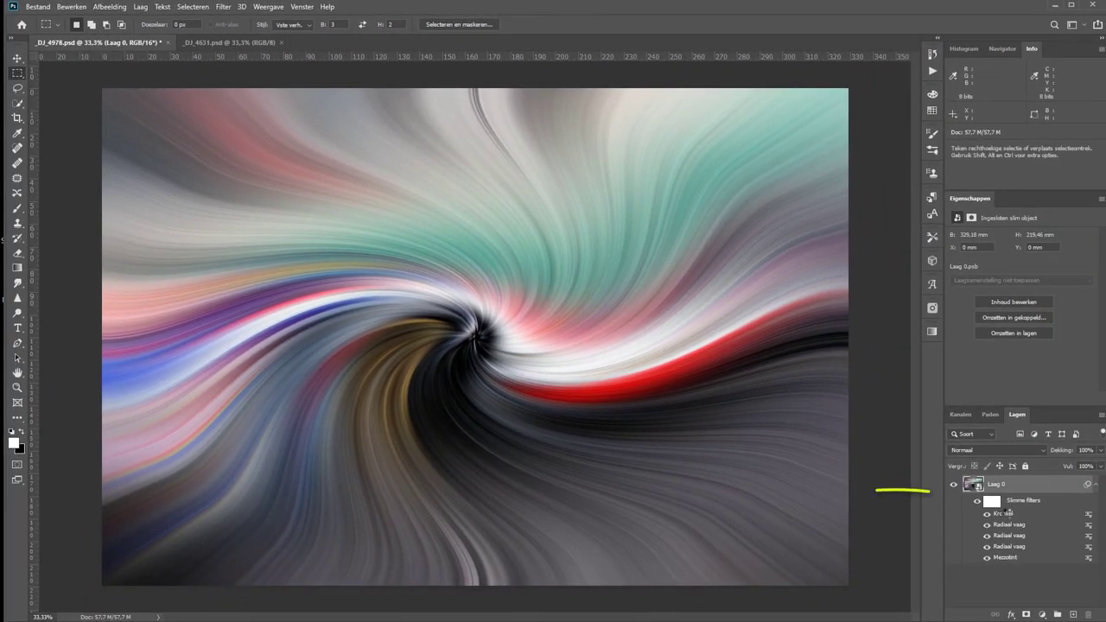
# Raise the Kronkel smart filter's angle from 100 to 150.
pyautogui.doubleClick(1004, 514)
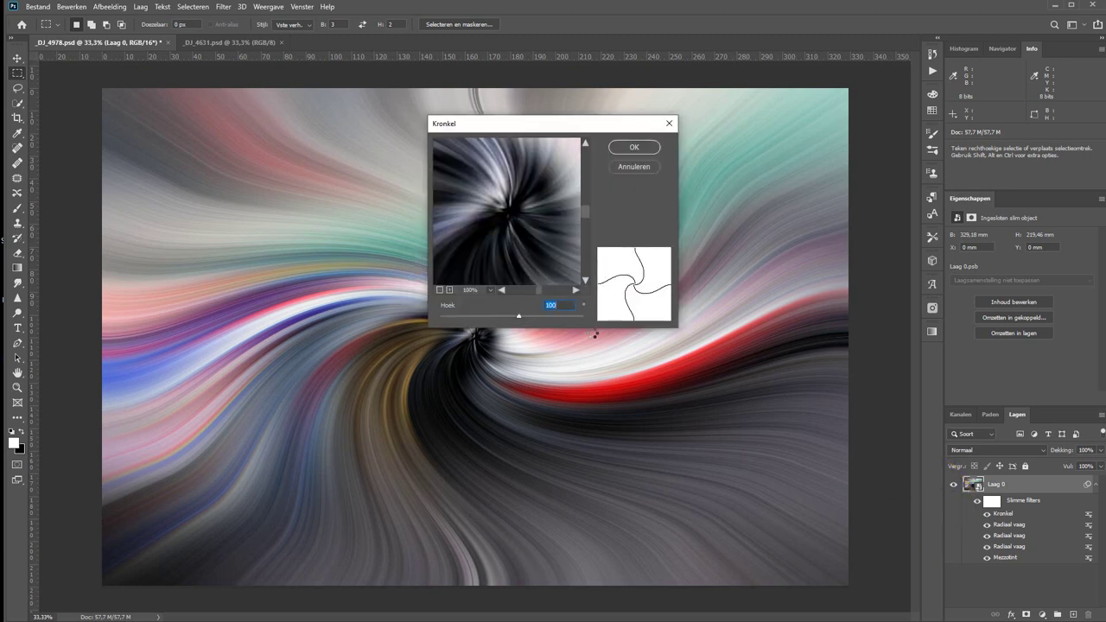
pyautogui.write('150')
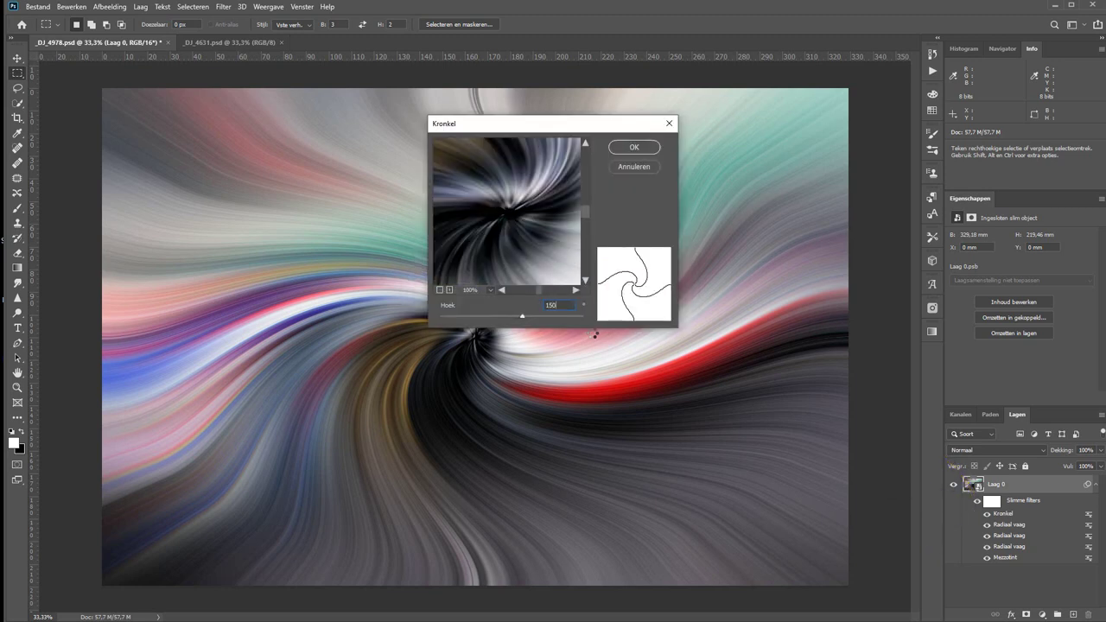
pyautogui.press('Return')
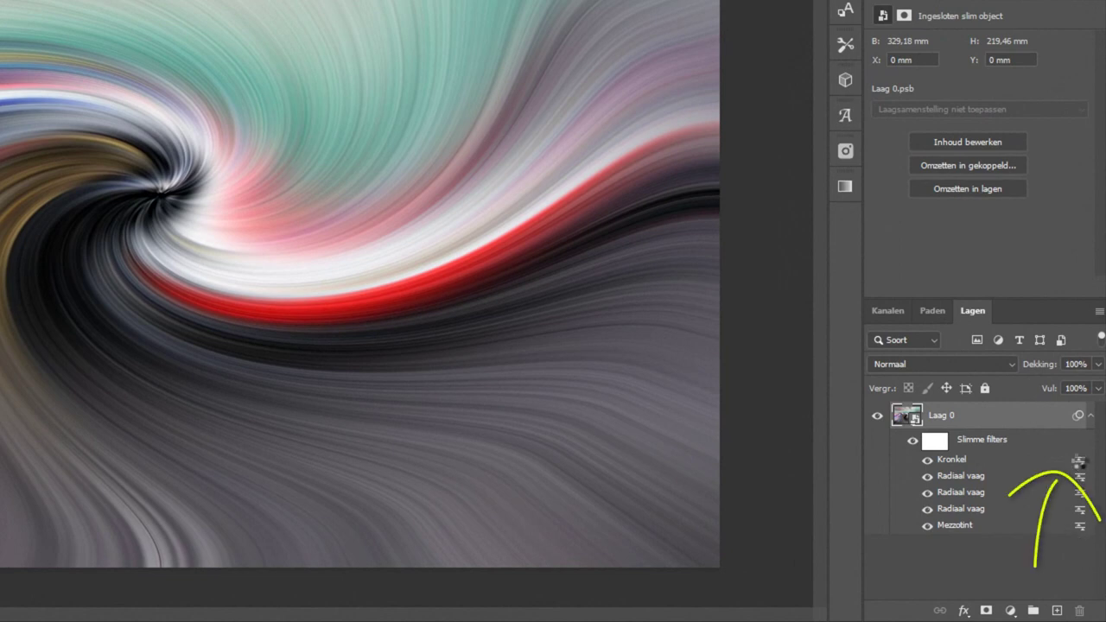
# Set the Kronkel filter's blending mode to Lichter at 100% opacity.
pyautogui.doubleClick(1080, 466)
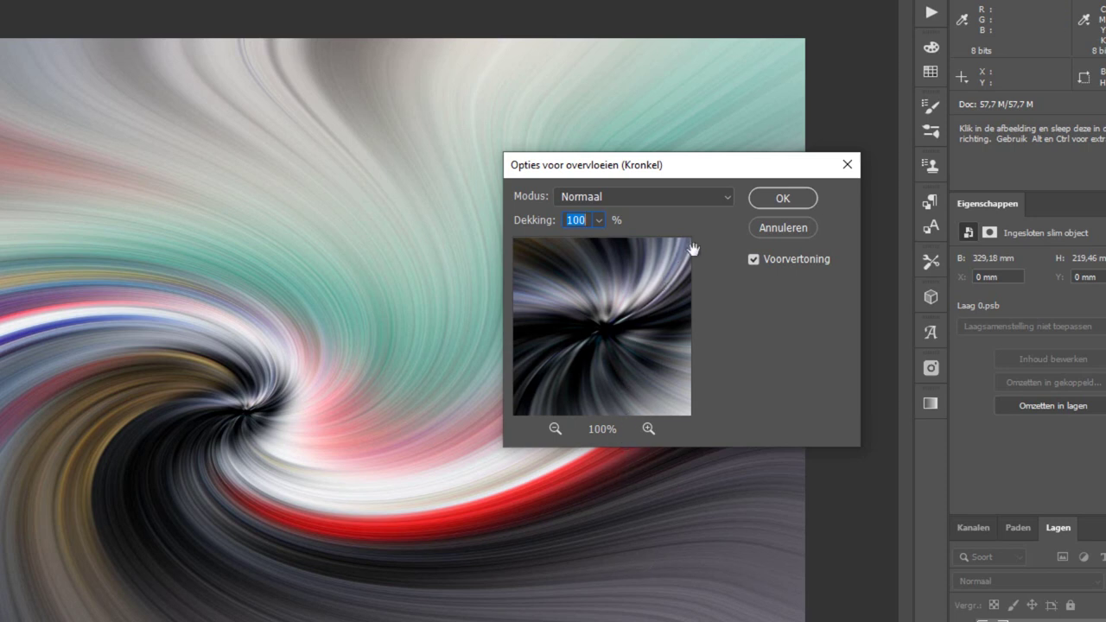
pyautogui.click(727, 200)
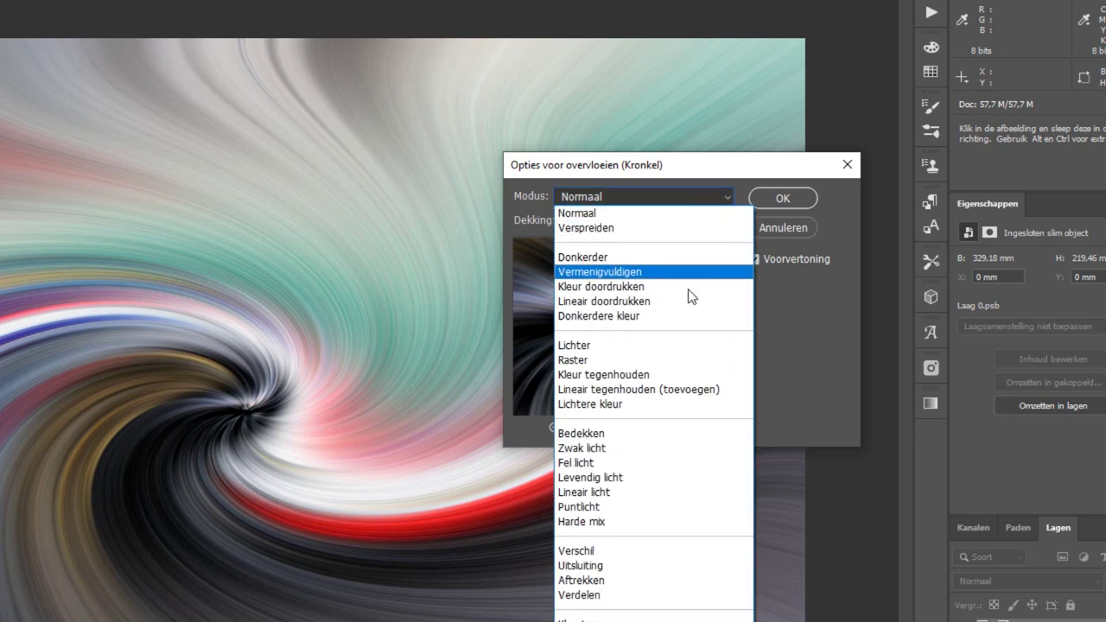
pyautogui.click(641, 355)
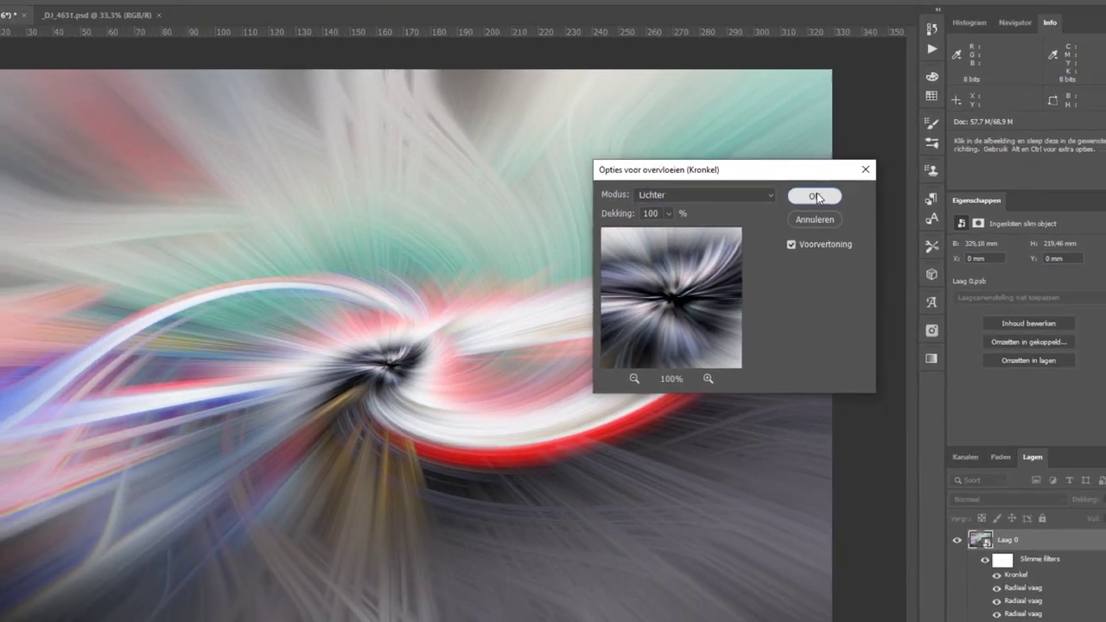
pyautogui.click(816, 197)
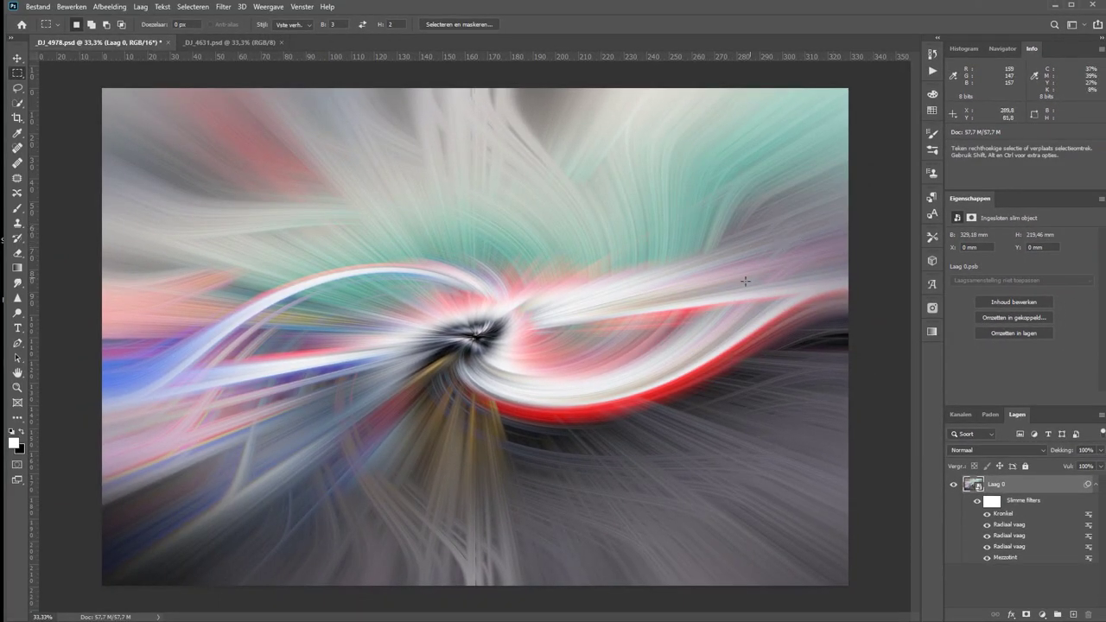
# Add a second Kronkel twirl smart filter with angle -150.
pyautogui.click(222, 7)
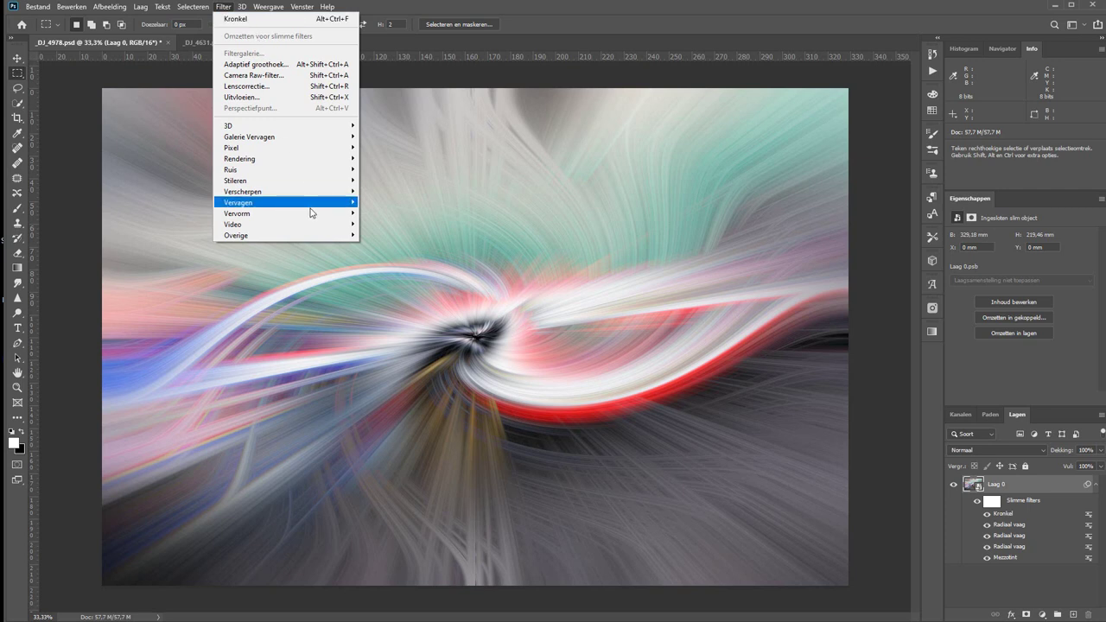
pyautogui.moveTo(285, 214)
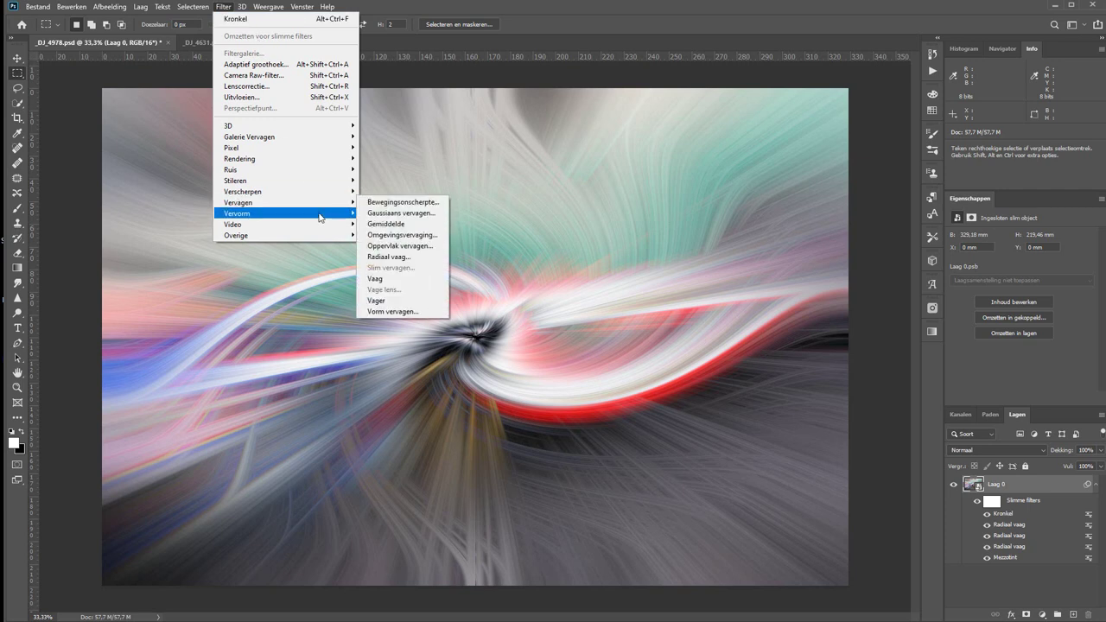
pyautogui.click(390, 250)
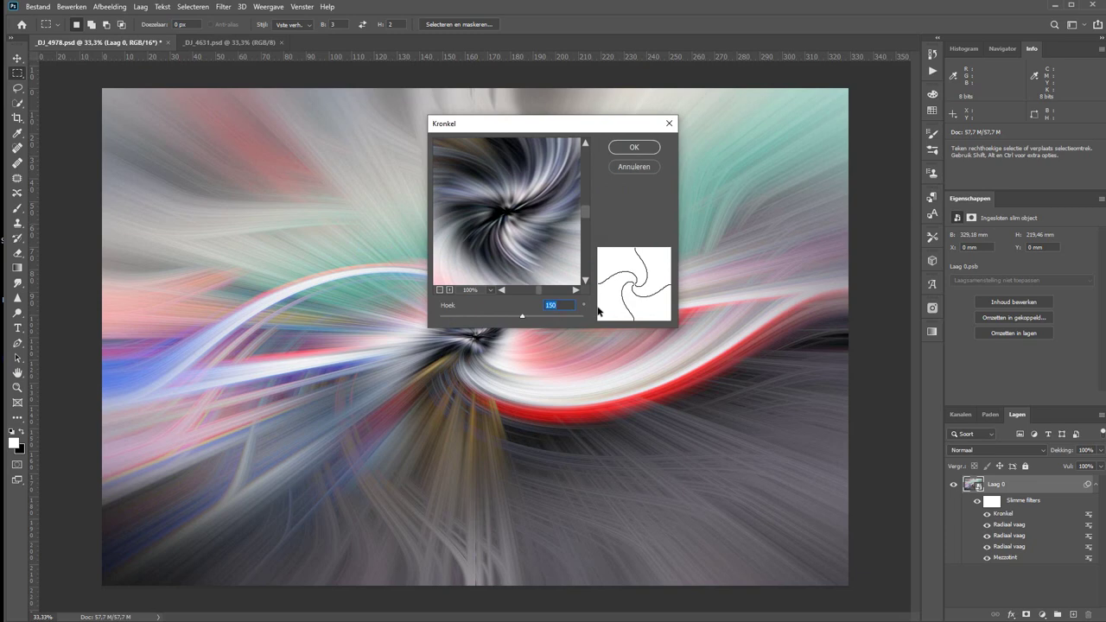
pyautogui.write('-150')
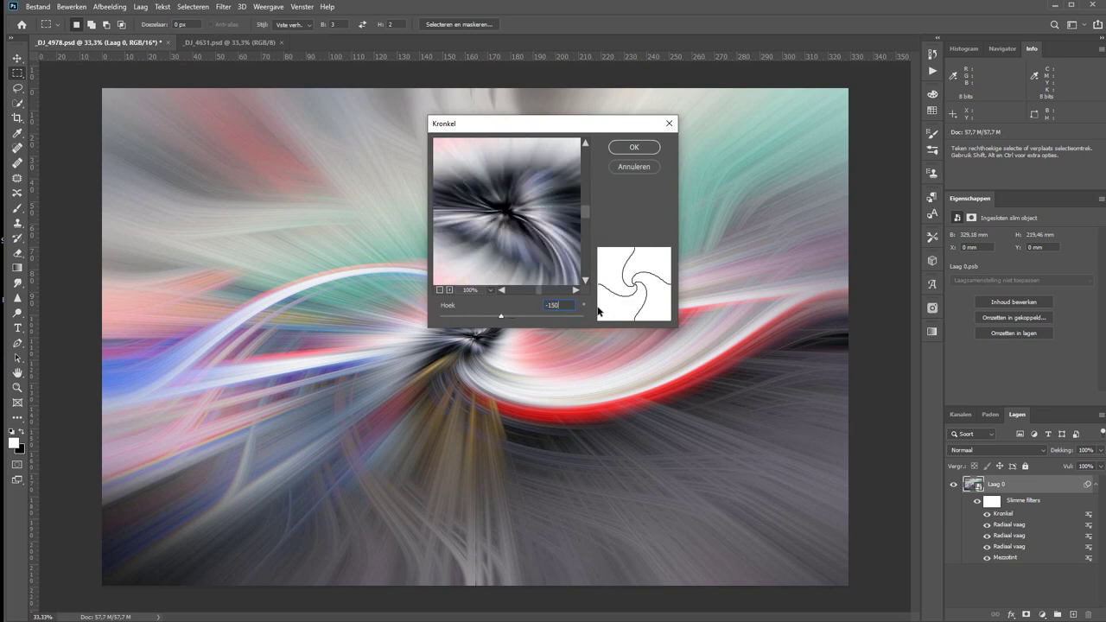
pyautogui.press('Return')
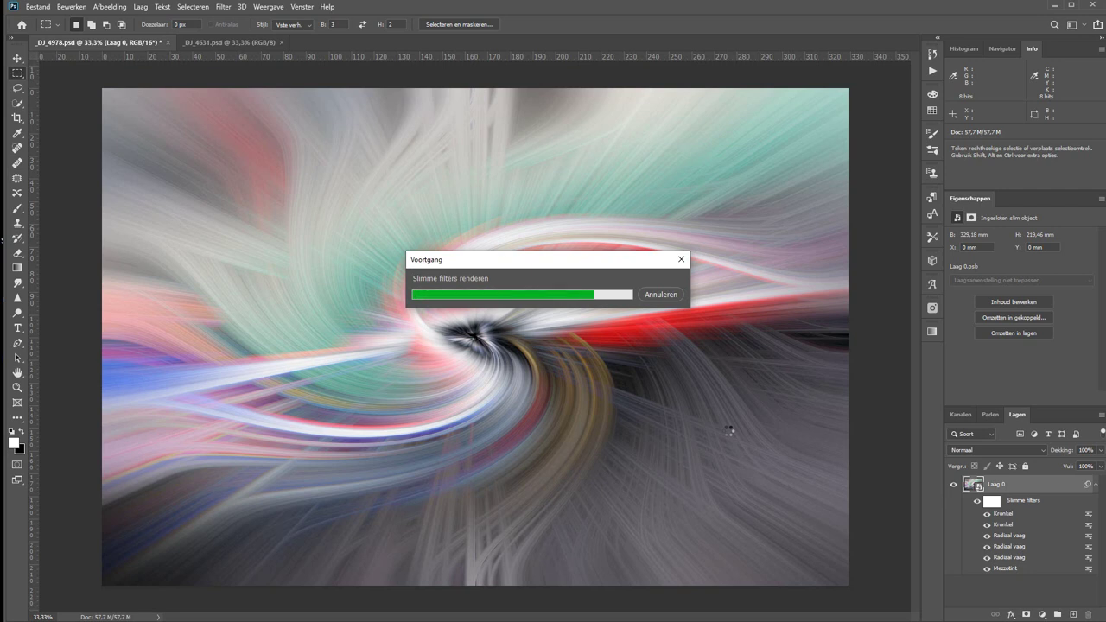
# Set the -150° Kronkel filter's blending mode to Lichter.
pyautogui.click(752, 194)
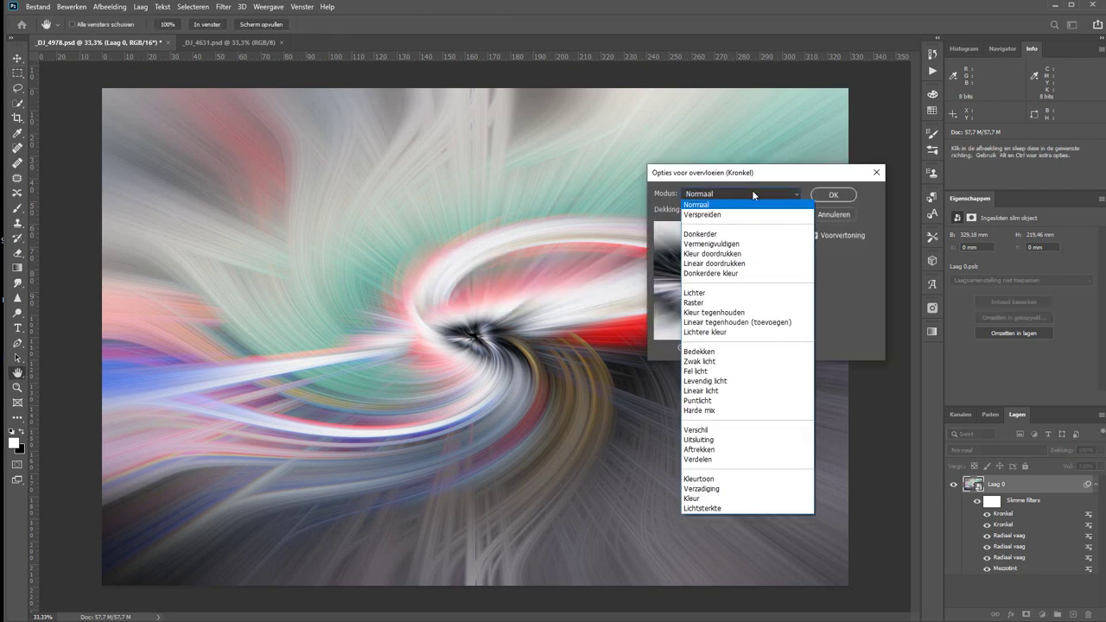
pyautogui.click(707, 294)
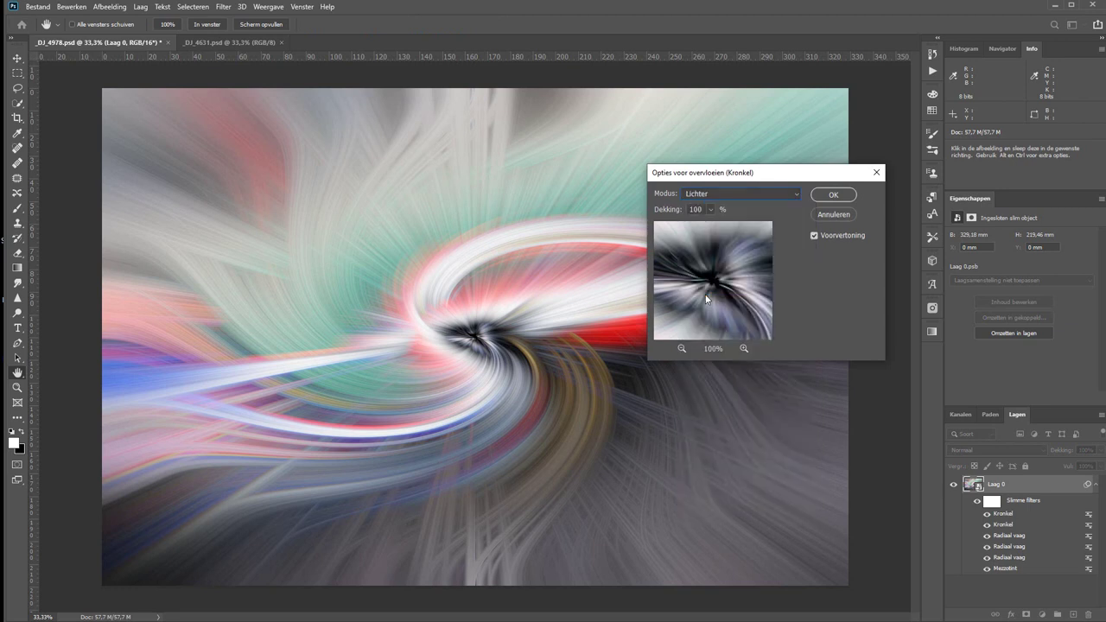
pyautogui.click(831, 195)
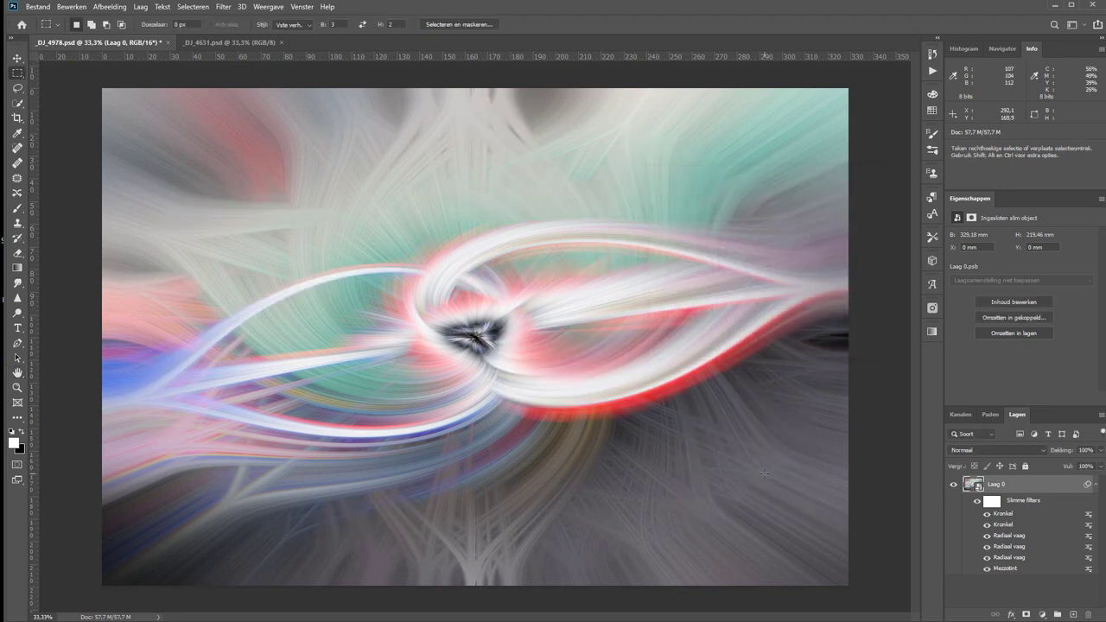
# Add a Curves adjustment layer with shadows pulled down and highlights lifted.
pyautogui.click(1042, 615)
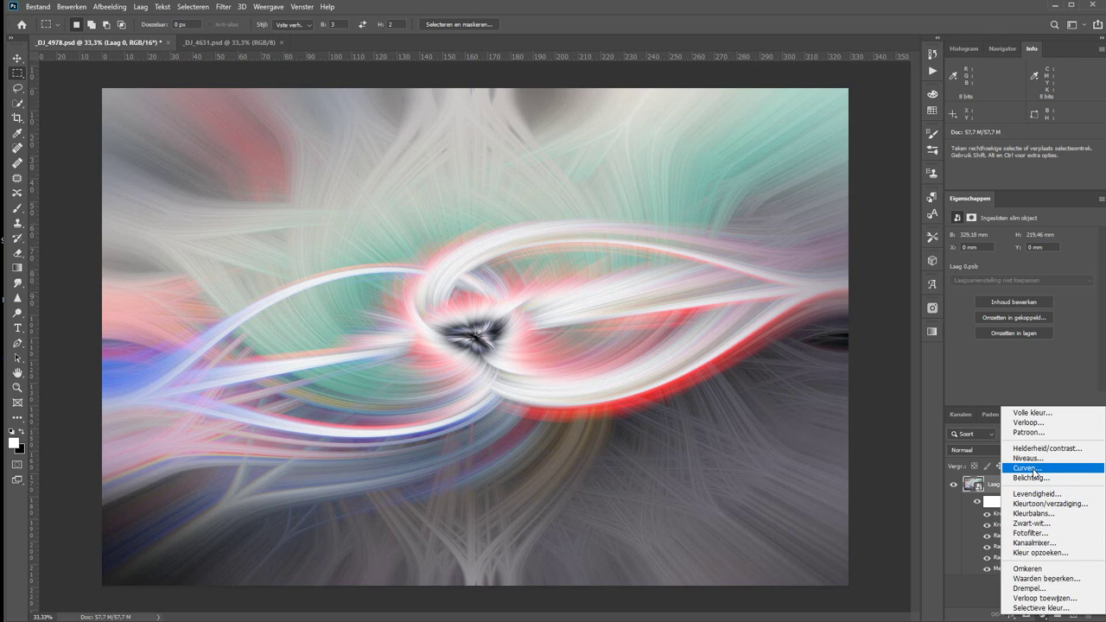
pyautogui.click(1034, 472)
pyautogui.moveTo(1005, 350); pyautogui.dragTo(999, 359)
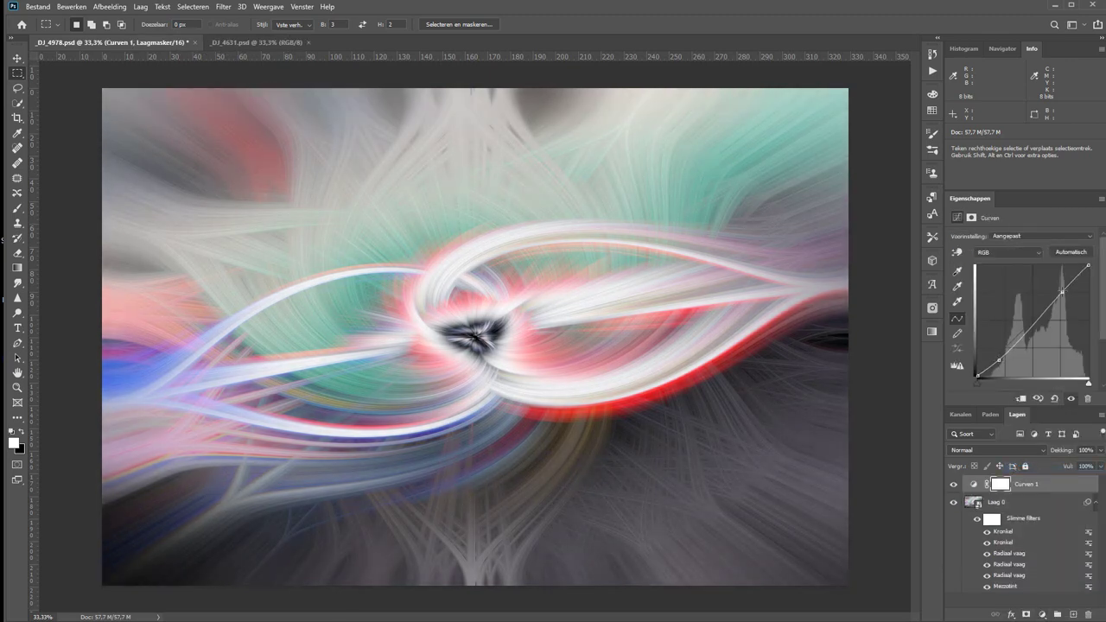
pyautogui.moveTo(1063, 294); pyautogui.dragTo(1062, 286)
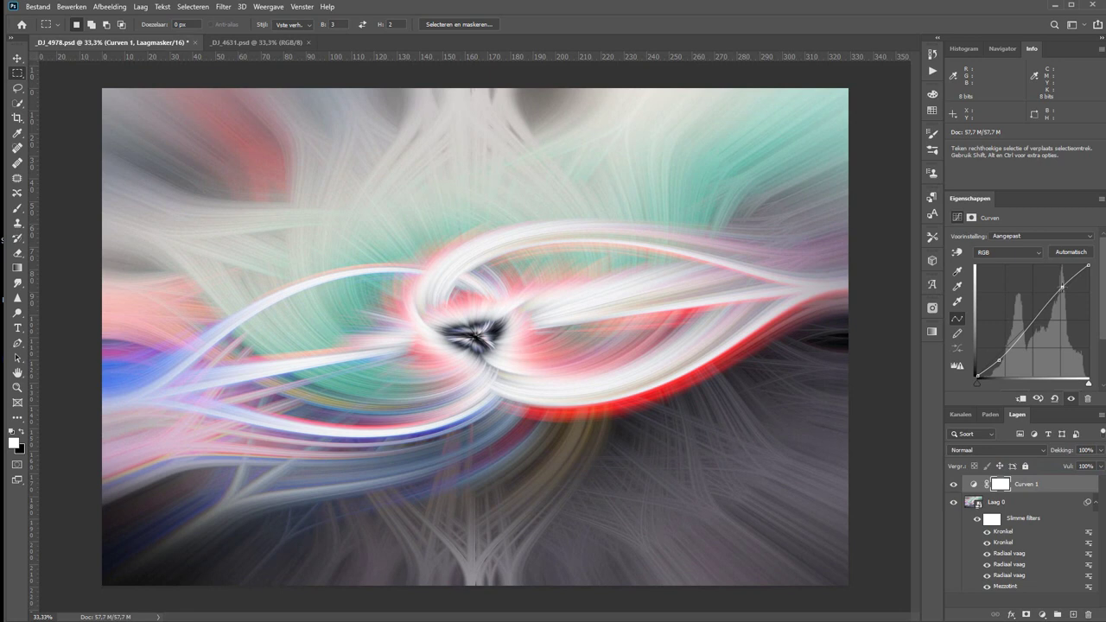
# Add a Vibrance adjustment layer with Vibrance +74 and Saturation +26.
pyautogui.click(1043, 615)
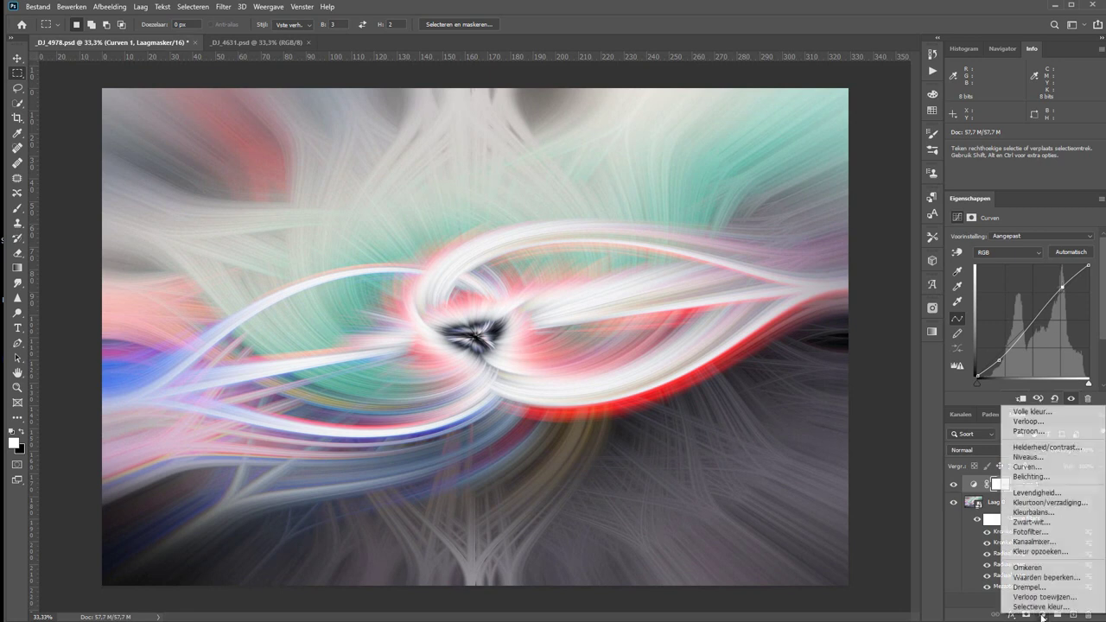
pyautogui.click(1037, 493)
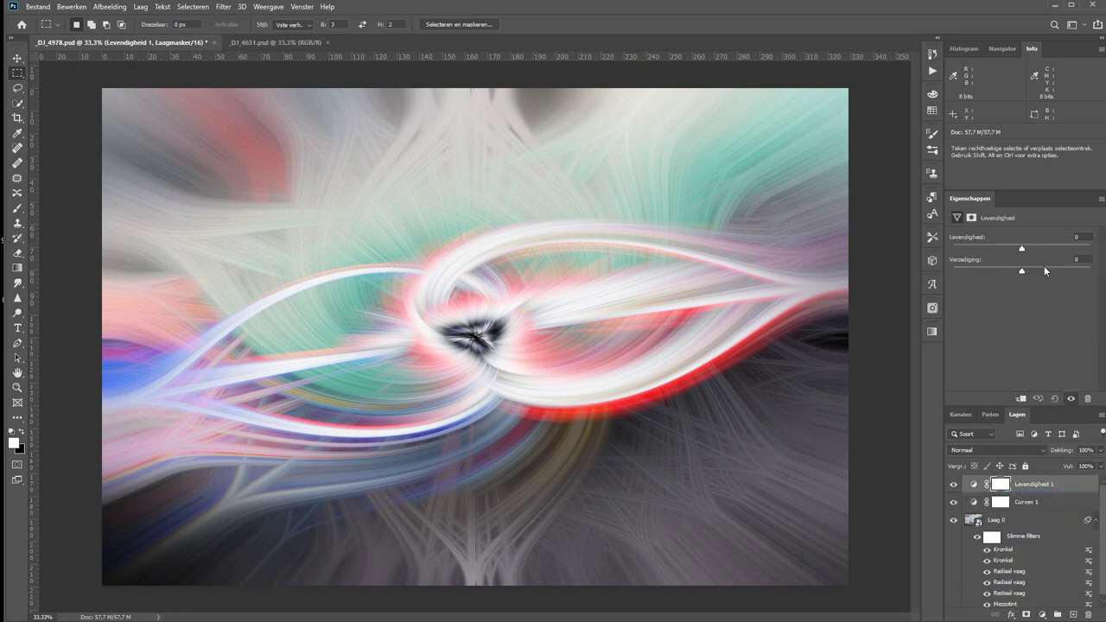
pyautogui.moveTo(1042, 247); pyautogui.dragTo(1072, 248)
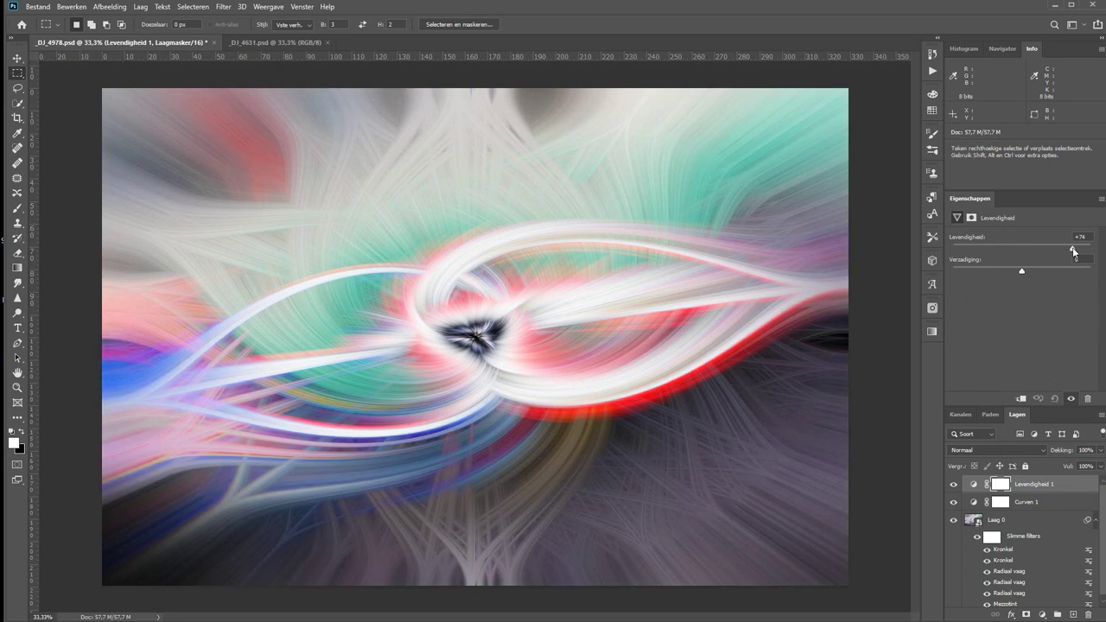
pyautogui.click(1037, 270)
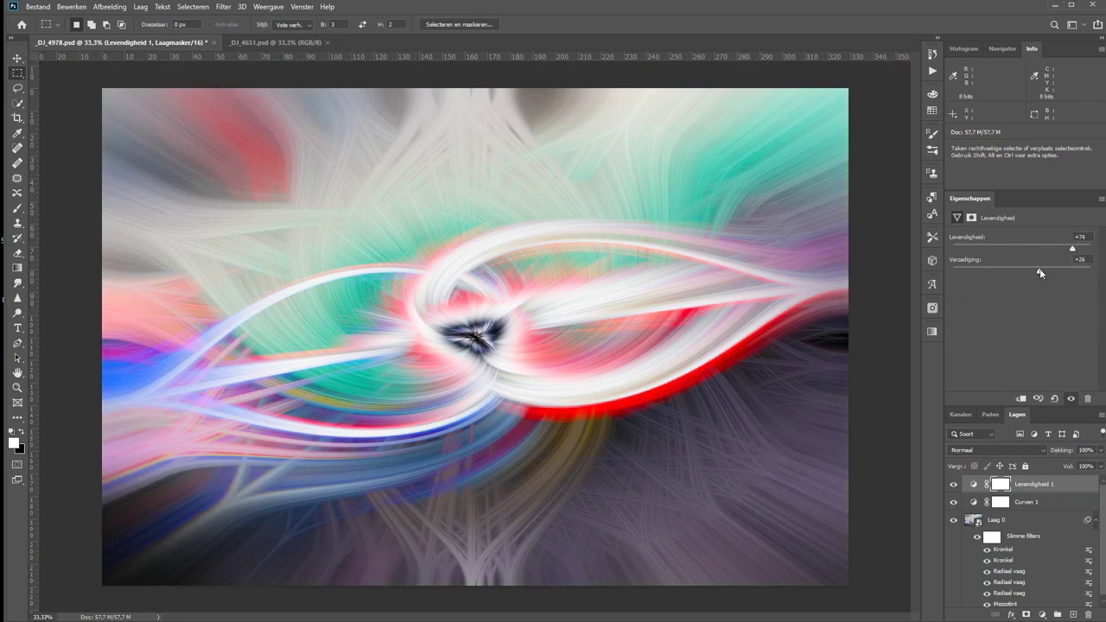
pyautogui.click(1042, 615)
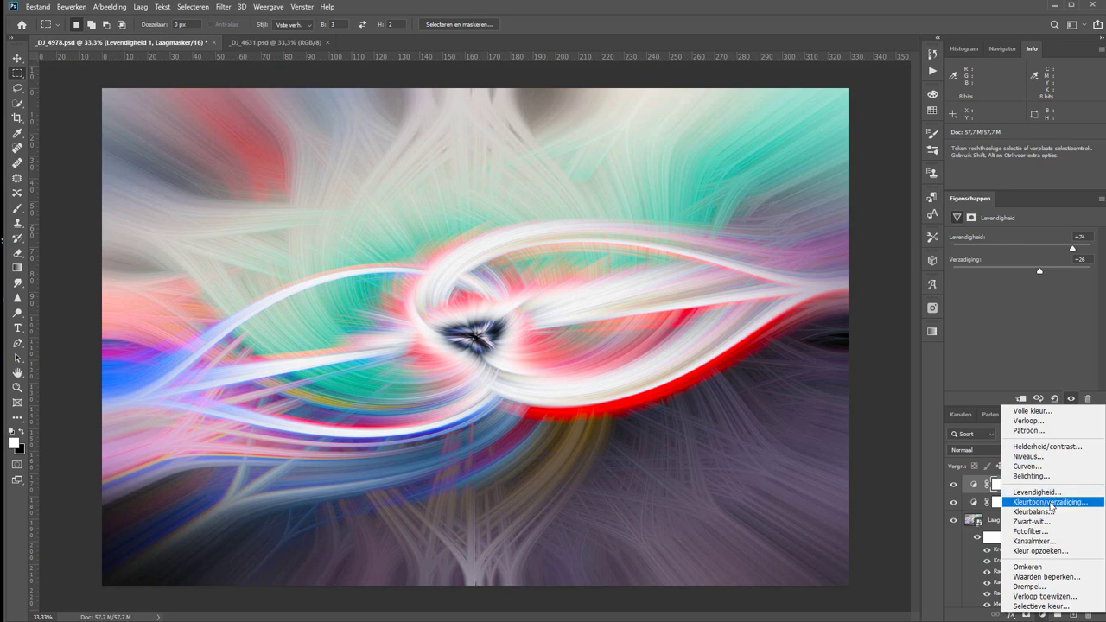
# Add a Colour Balance layer warming the shadows to Red +9 and Yellow -18.
pyautogui.click(1046, 511)
pyautogui.click(998, 237)
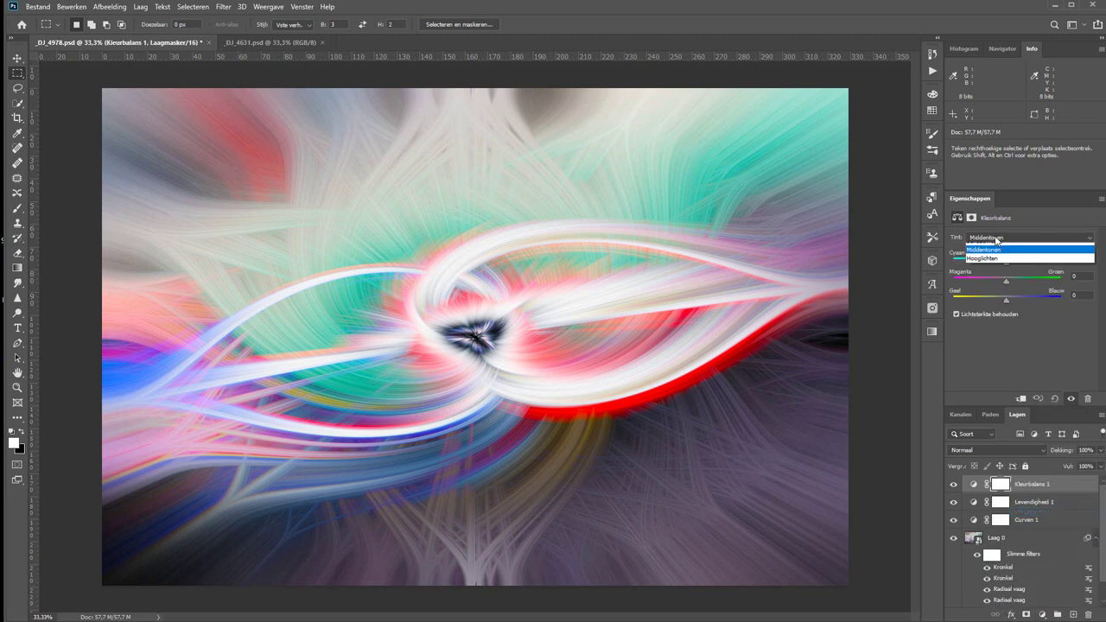
pyautogui.click(1002, 247)
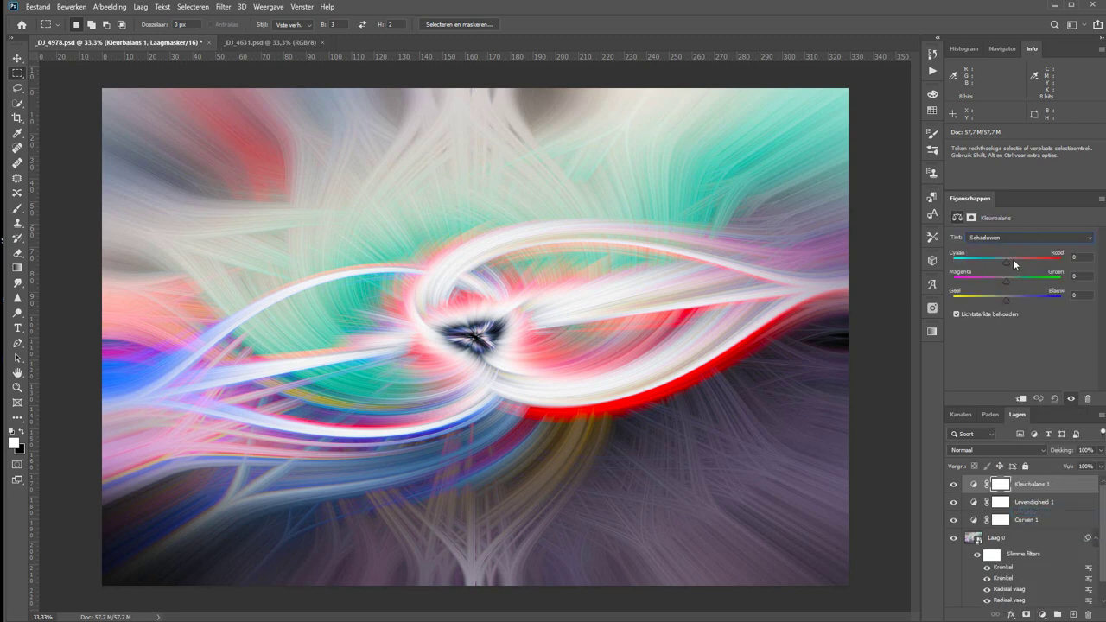
pyautogui.click(1012, 261)
pyautogui.click(996, 298)
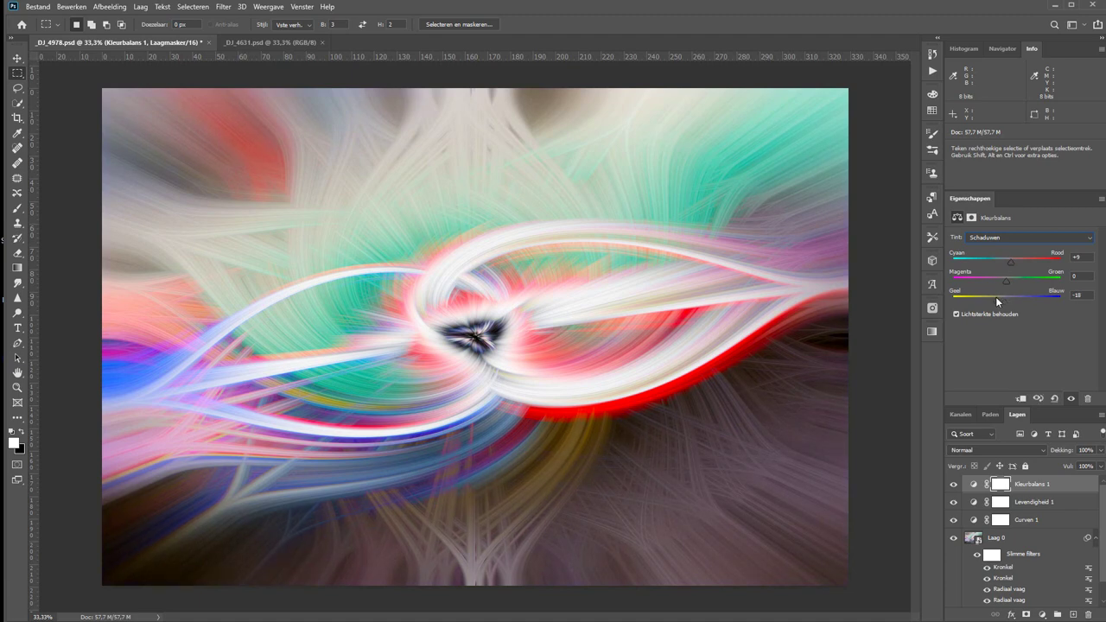
# Tint the Colour Balance highlights toward green and cyan.
pyautogui.click(998, 237)
pyautogui.click(1002, 266)
pyautogui.moveTo(996, 280)
pyautogui.mouseDown()
pyautogui.moveTo(1015, 282)
pyautogui.moveTo(1000, 266)
pyautogui.mouseUp()
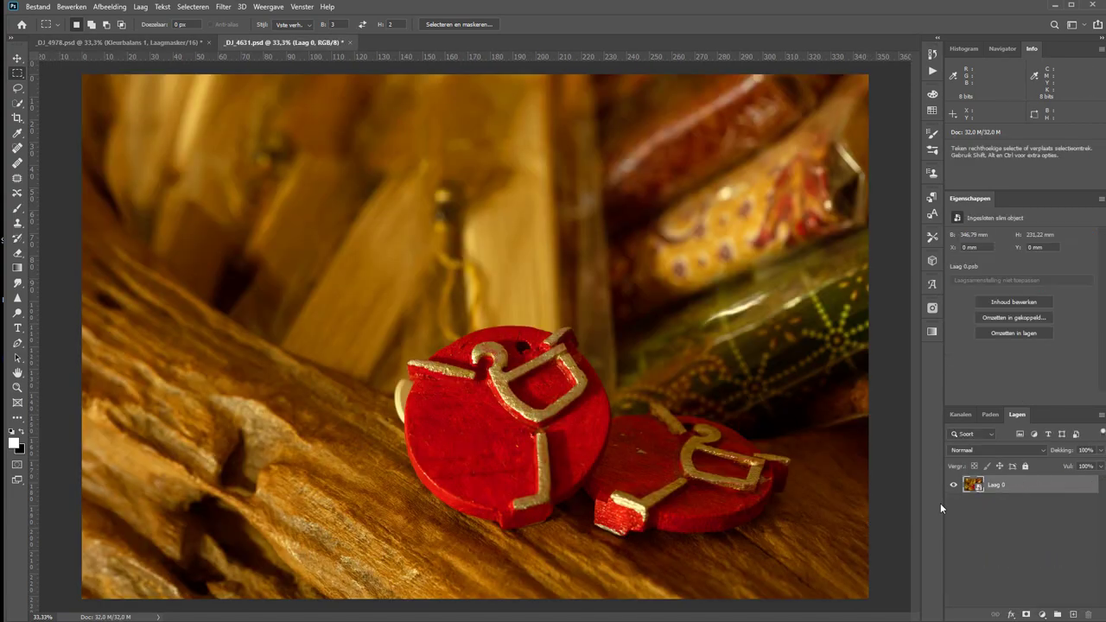
# Apply a Mezzotint smart filter to the keychain photo.
pyautogui.click(223, 6)
pyautogui.click(395, 271)
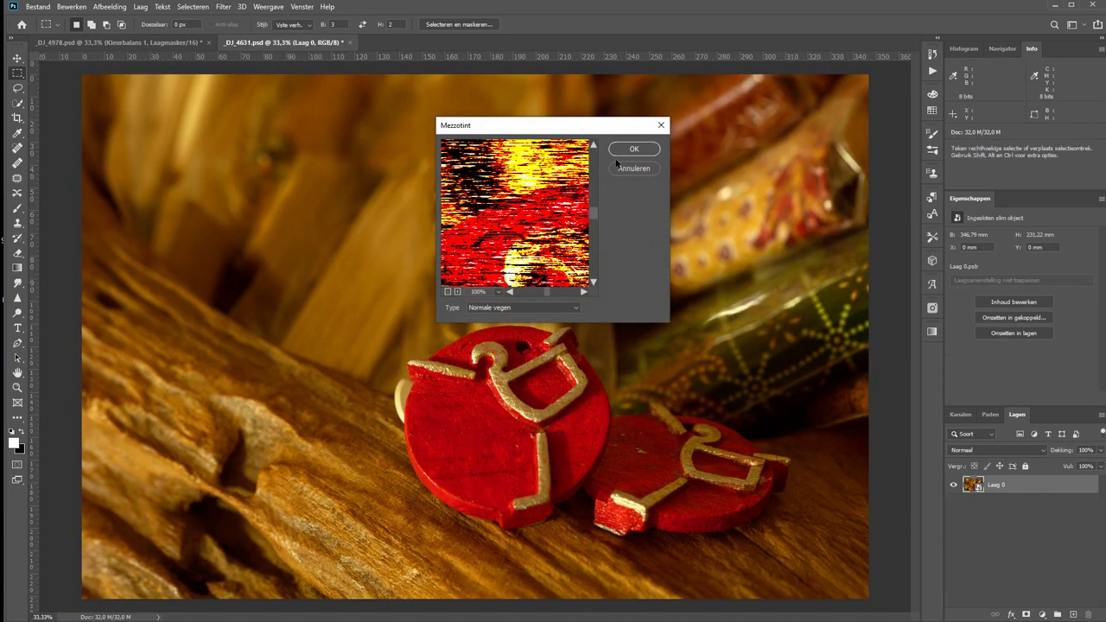
pyautogui.click(624, 150)
# Apply the Radial Blur zoom filter three times to the photo.
pyautogui.click(223, 6)
pyautogui.click(394, 228)
pyautogui.click(698, 74)
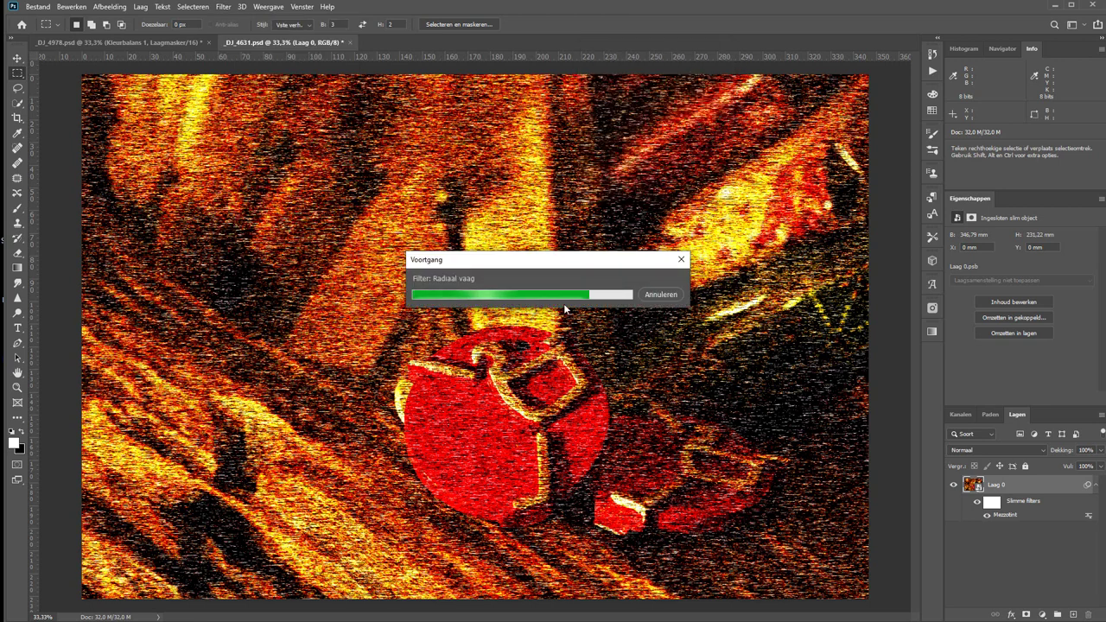
pyautogui.hotkey('ctrl', 'f')
pyautogui.hotkey('ctrl', 'alt', 'f')
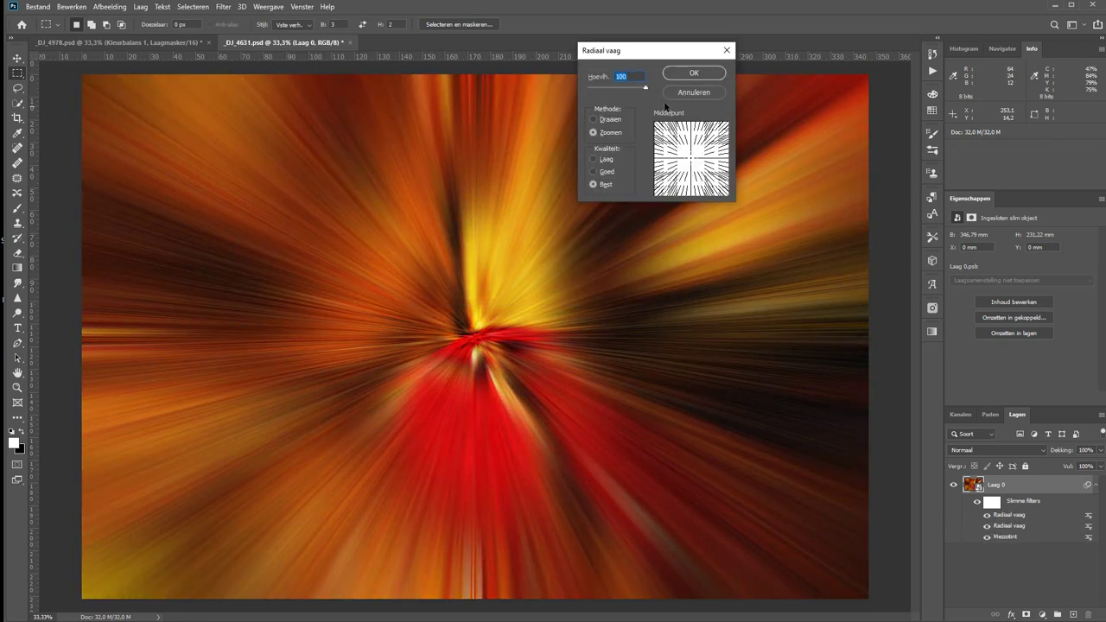
pyautogui.click(694, 73)
# Apply a Twirl smart filter with a value of 100 and check its blending options.
pyautogui.click(223, 6)
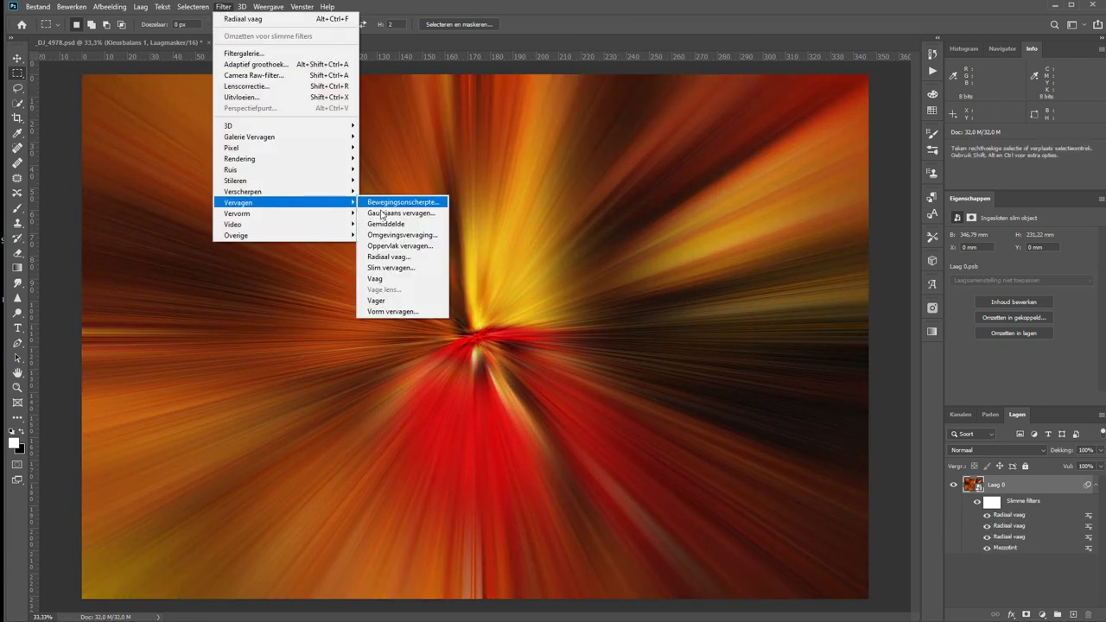
pyautogui.click(389, 224)
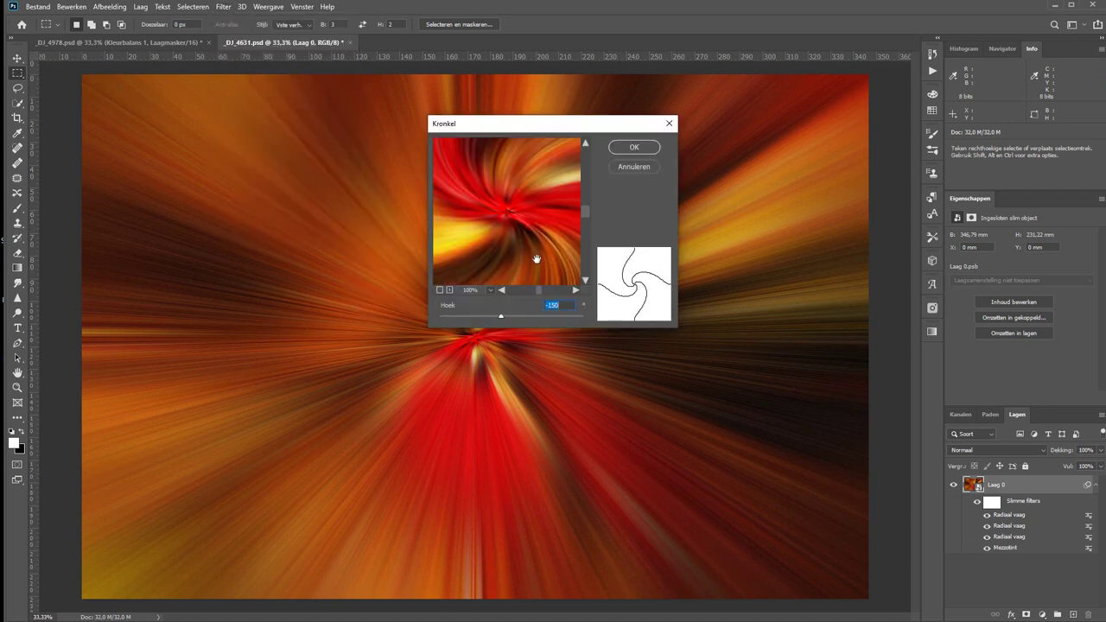
pyautogui.write('100')
pyautogui.press('Return')
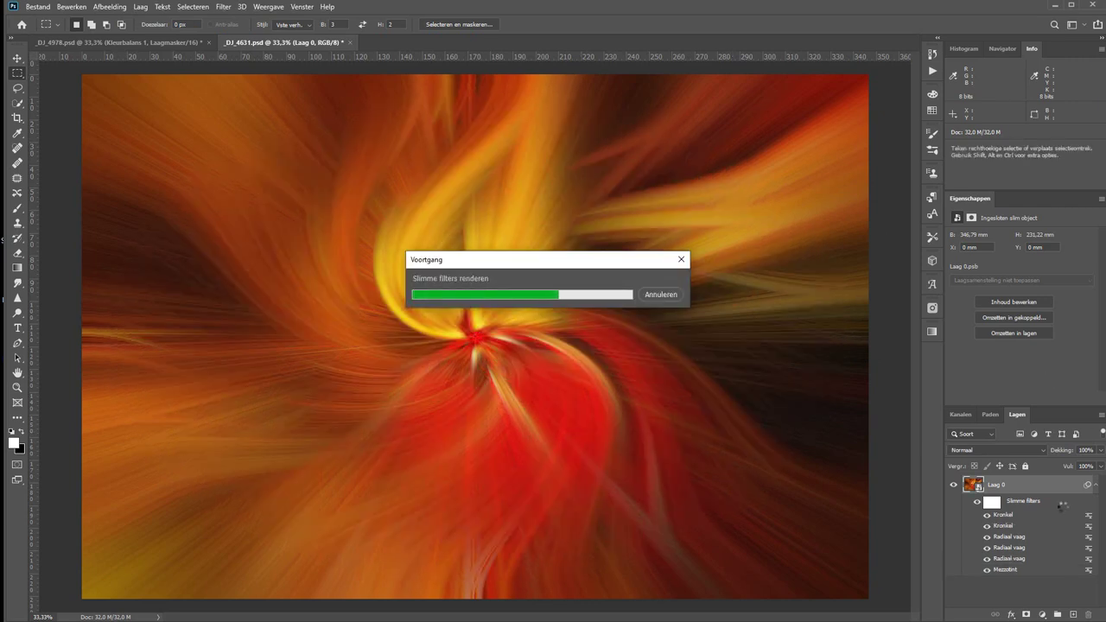
pyautogui.click(740, 194)
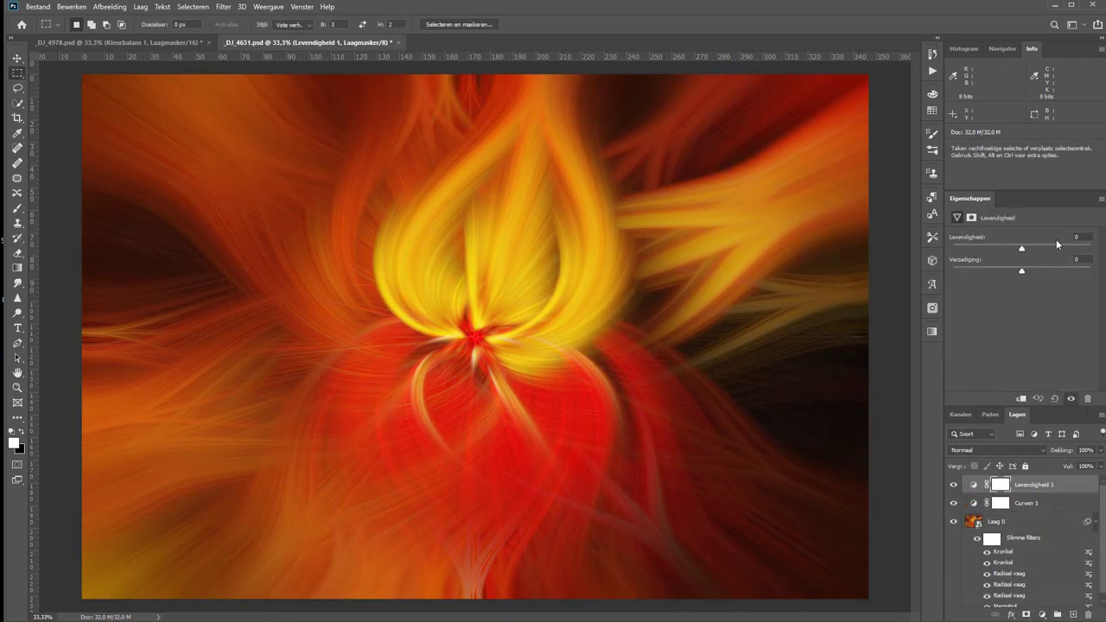
# Add a Hue/Saturation adjustment layer with Saturation -37.
pyautogui.click(1043, 615)
pyautogui.click(1029, 484)
pyautogui.moveTo(1022, 303); pyautogui.dragTo(995, 302)
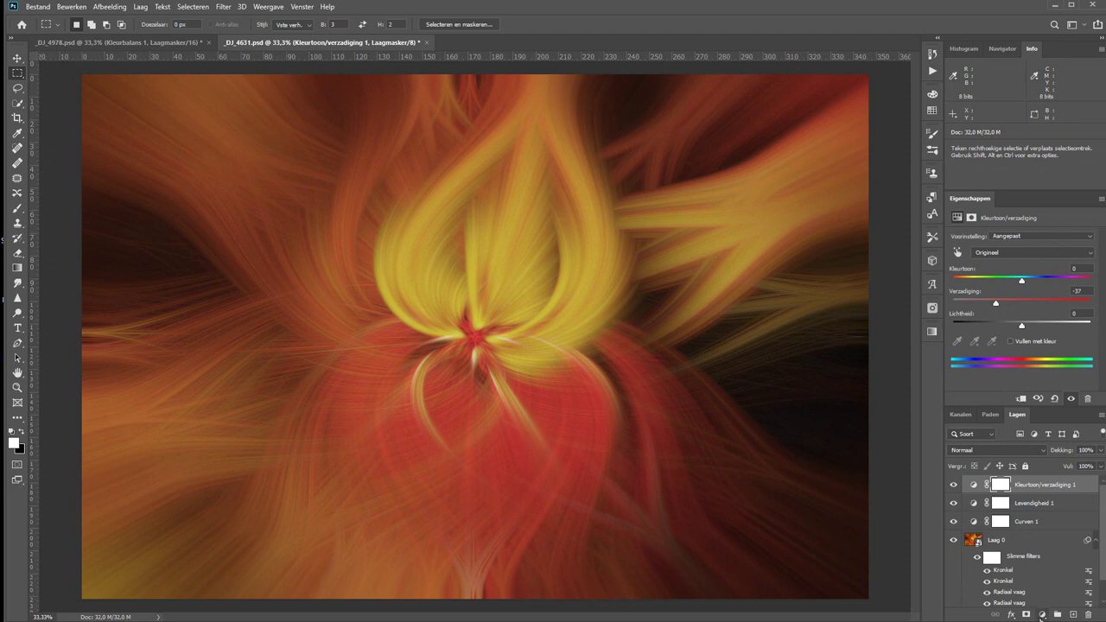
# Add a Colour Balance layer shifting the shadows toward Red, +32.
pyautogui.click(1042, 615)
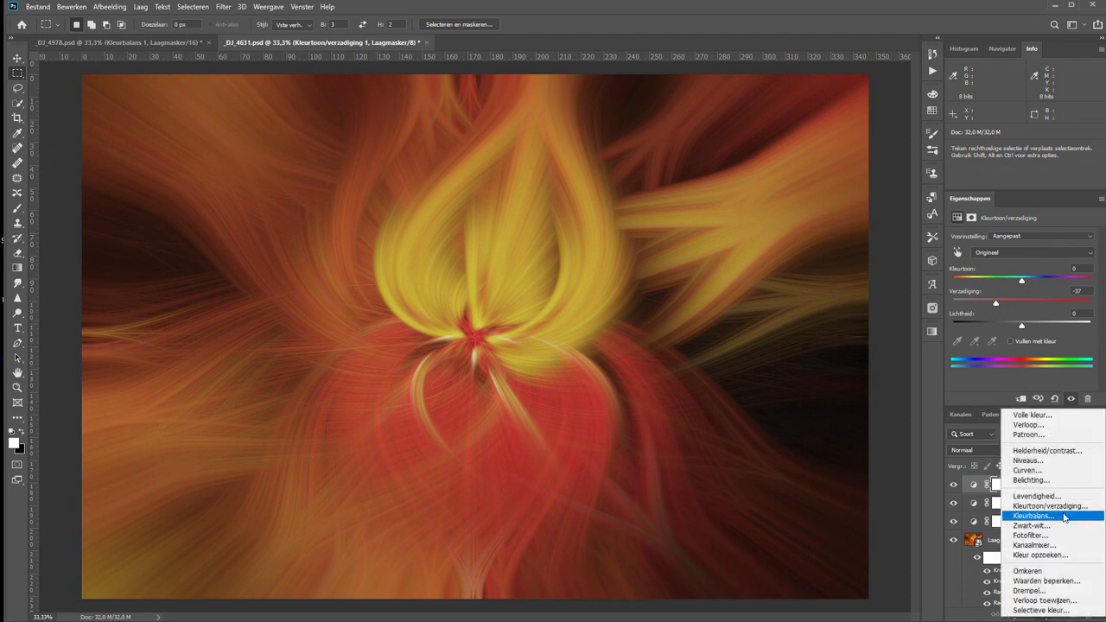
pyautogui.click(1062, 516)
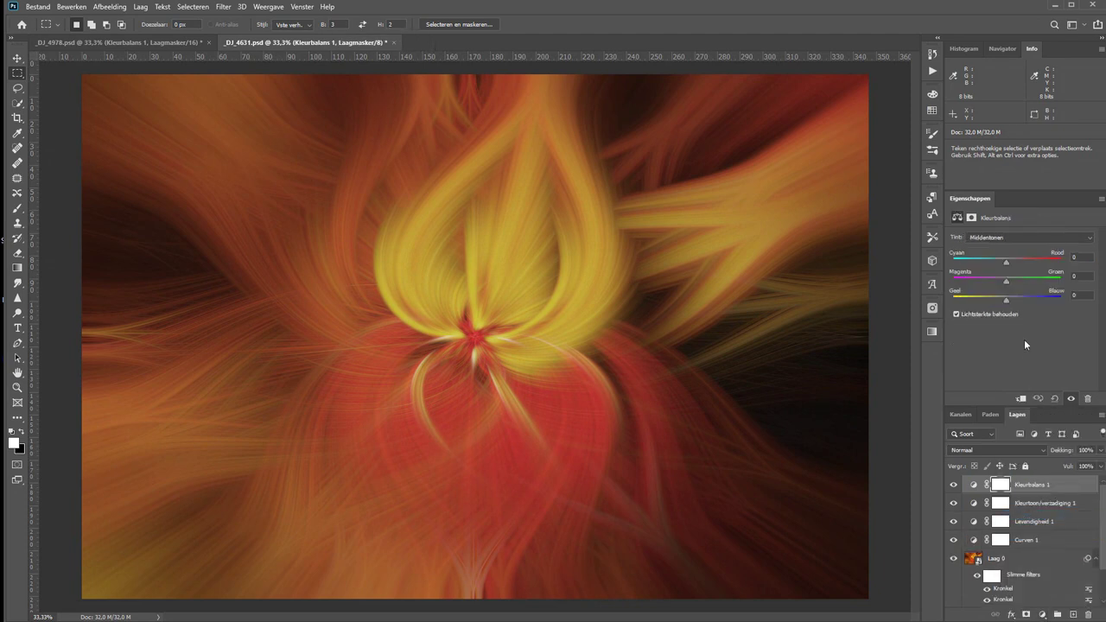
pyautogui.click(997, 238)
pyautogui.click(1007, 247)
pyautogui.moveTo(1017, 262); pyautogui.dragTo(1023, 261)
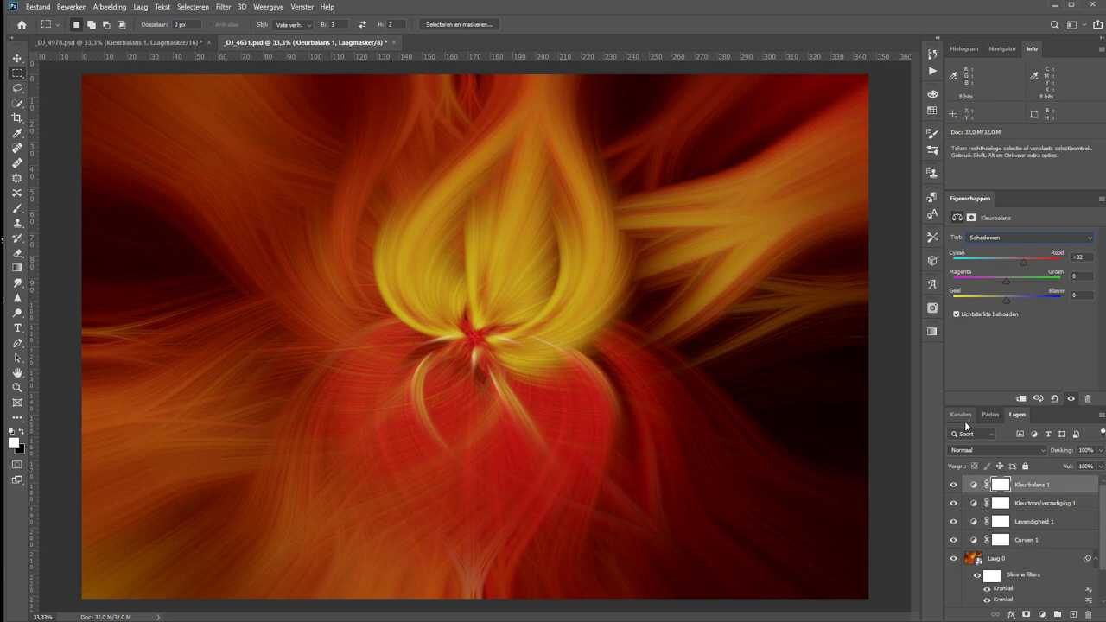
# Switch back to the _DJ_4978.psd twirl artwork with Ctrl+Tab.
pyautogui.hotkey('ctrl', 'Tab')
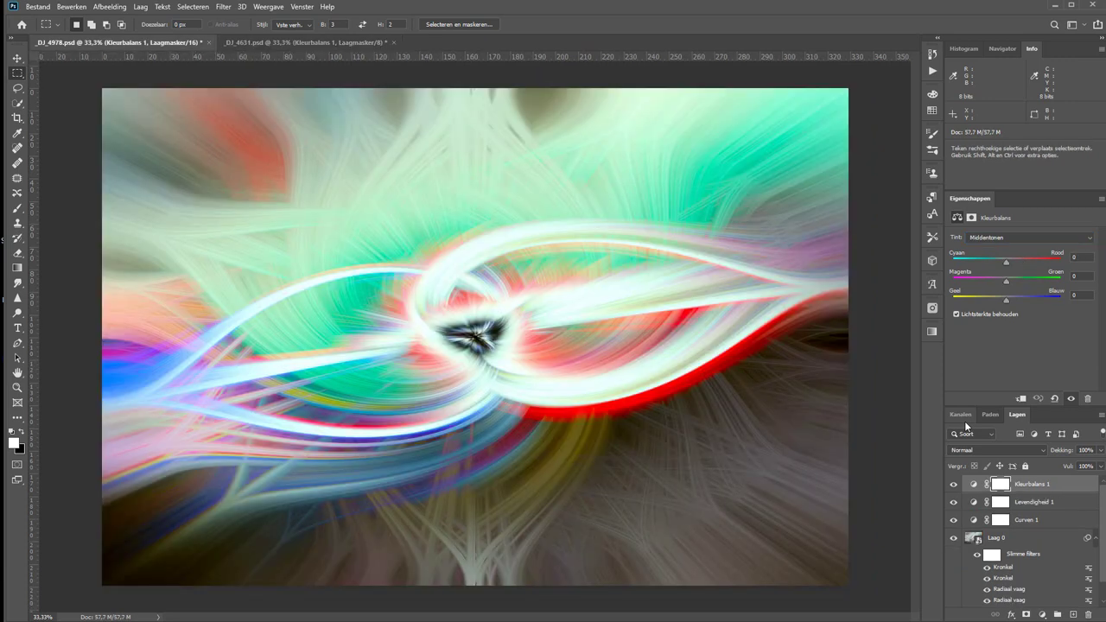